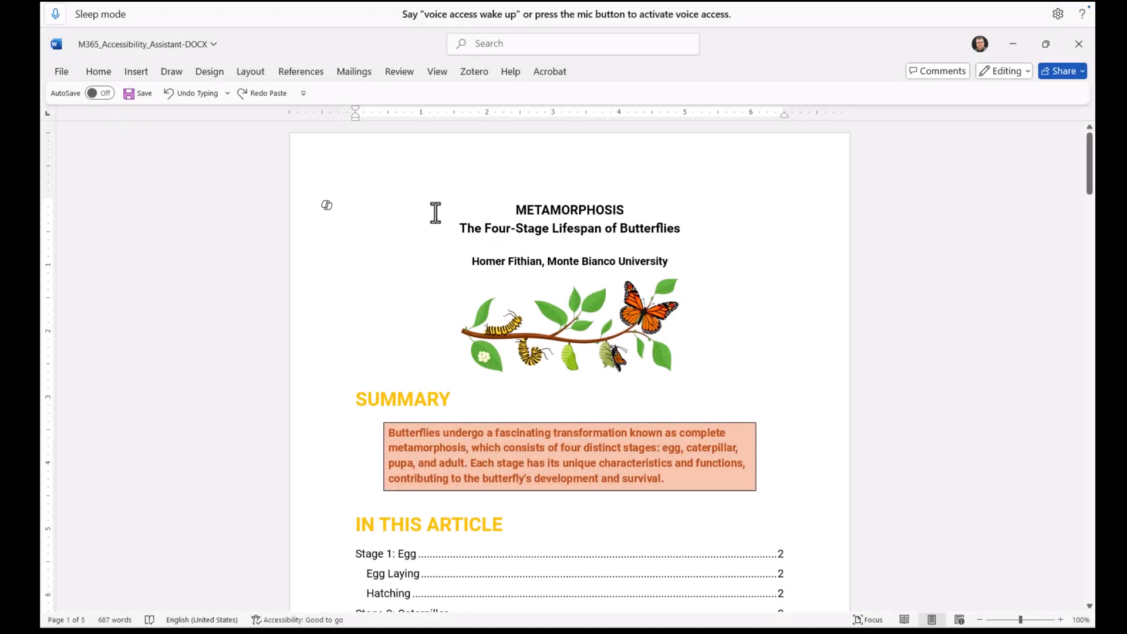
# - Open the Accessibility Assistant to check the document's accessibility
pyautogui.click(401, 71)
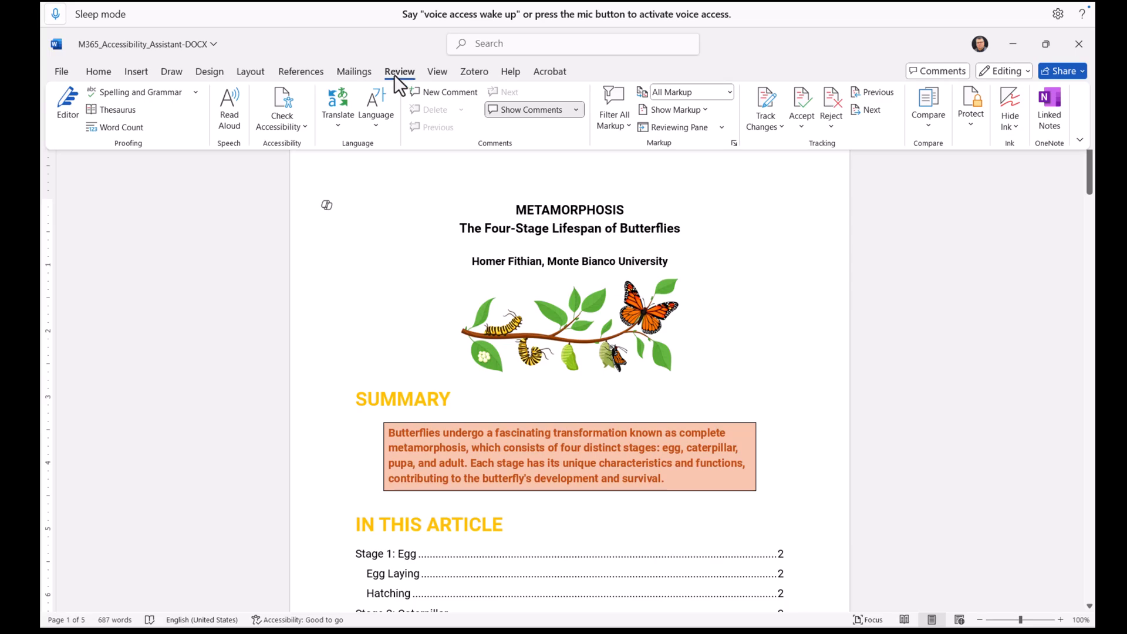
pyautogui.click(277, 129)
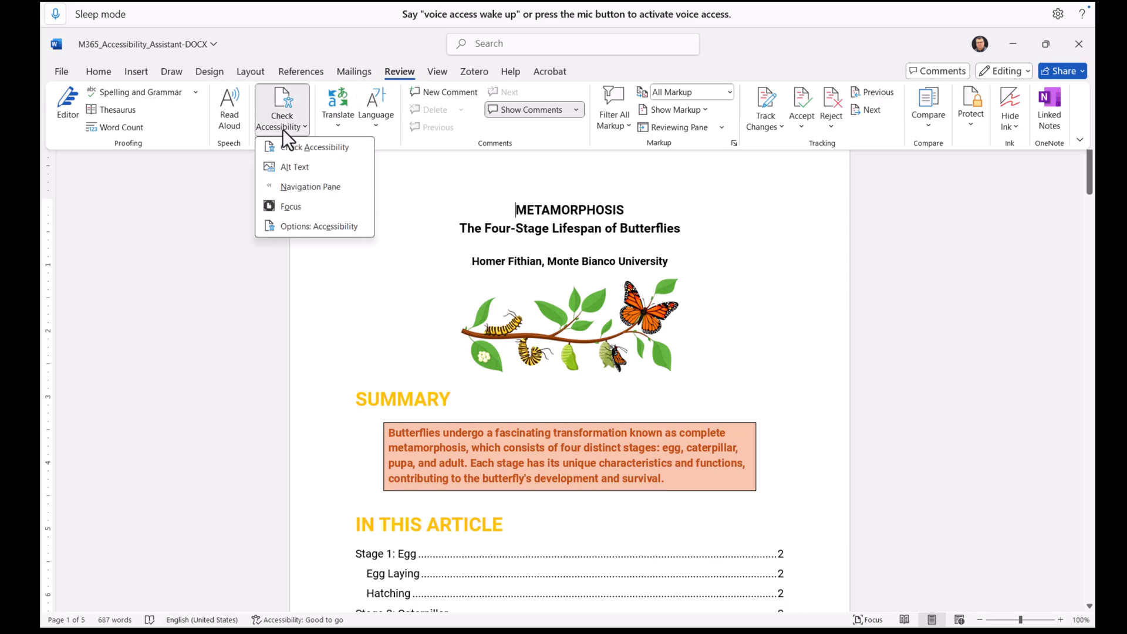
pyautogui.click(314, 145)
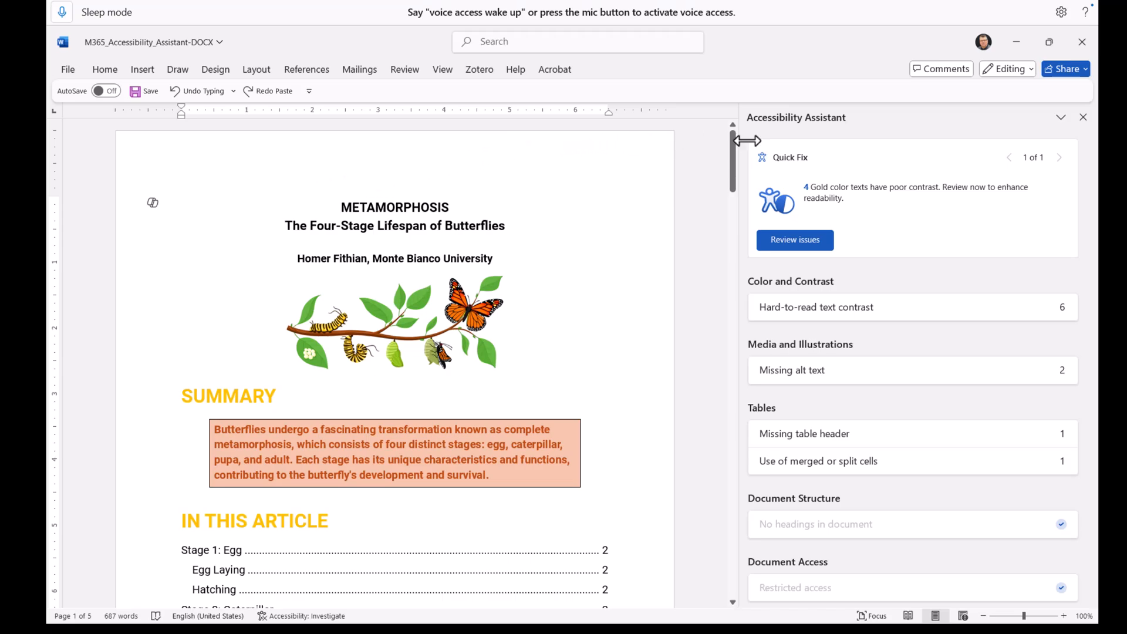
# - Review the quick fix for gold text with poor contrast, toggling the Summary and Lifespan strings
pyautogui.click(794, 238)
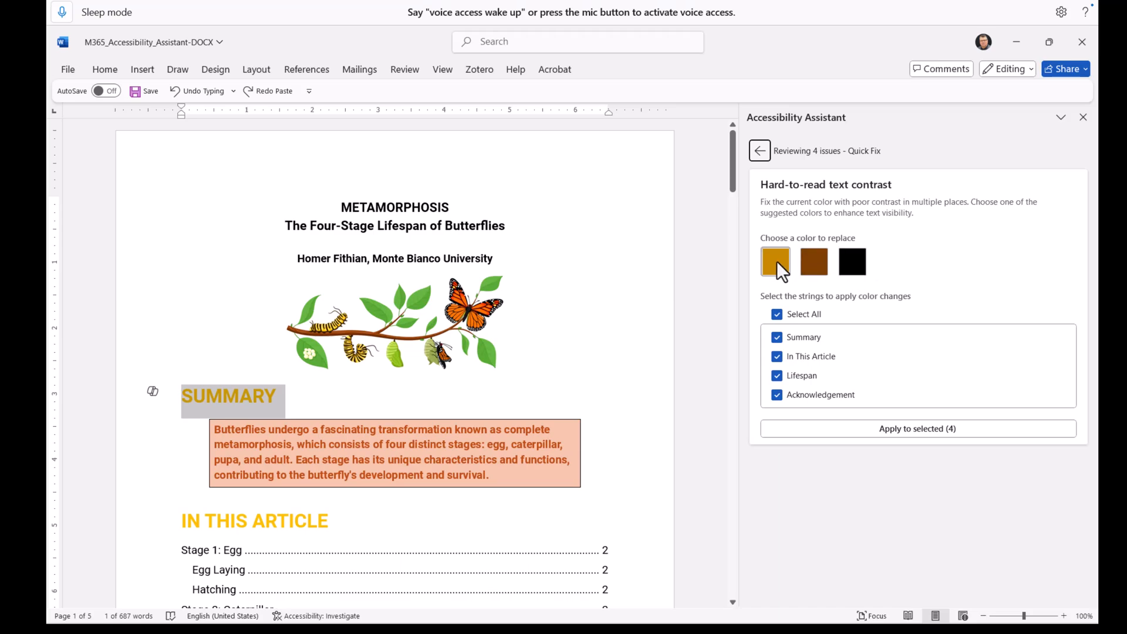
pyautogui.click(804, 340)
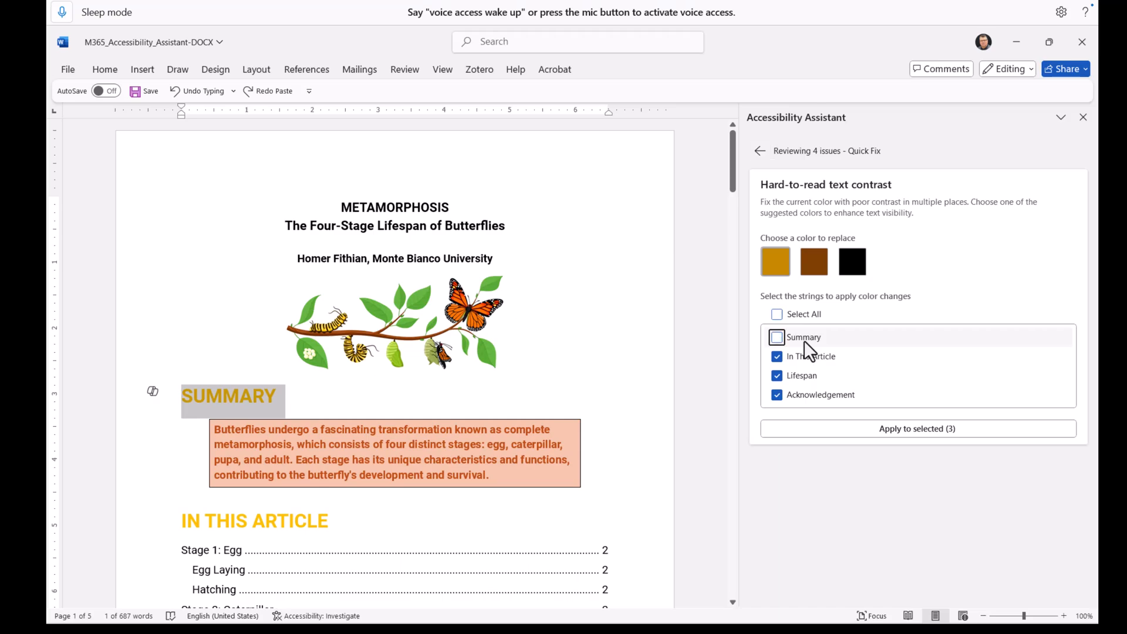
pyautogui.click(805, 340)
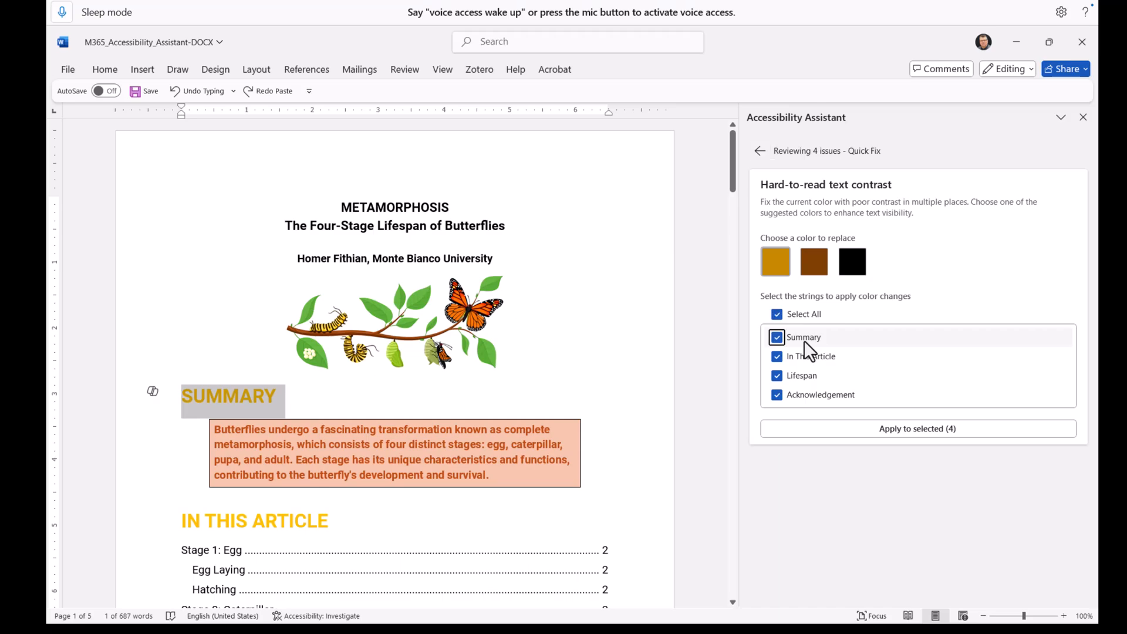
pyautogui.click(808, 372)
pyautogui.click(808, 372)
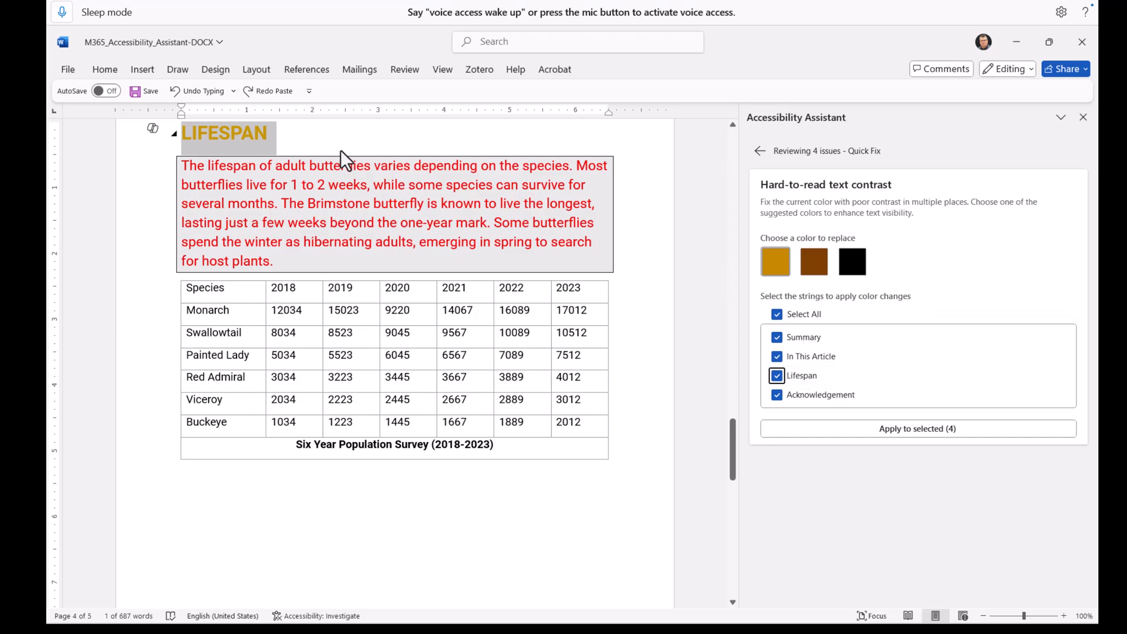
# - Modify the H@-Gold heading style so its font colour is Dark Blue
pyautogui.click(101, 67)
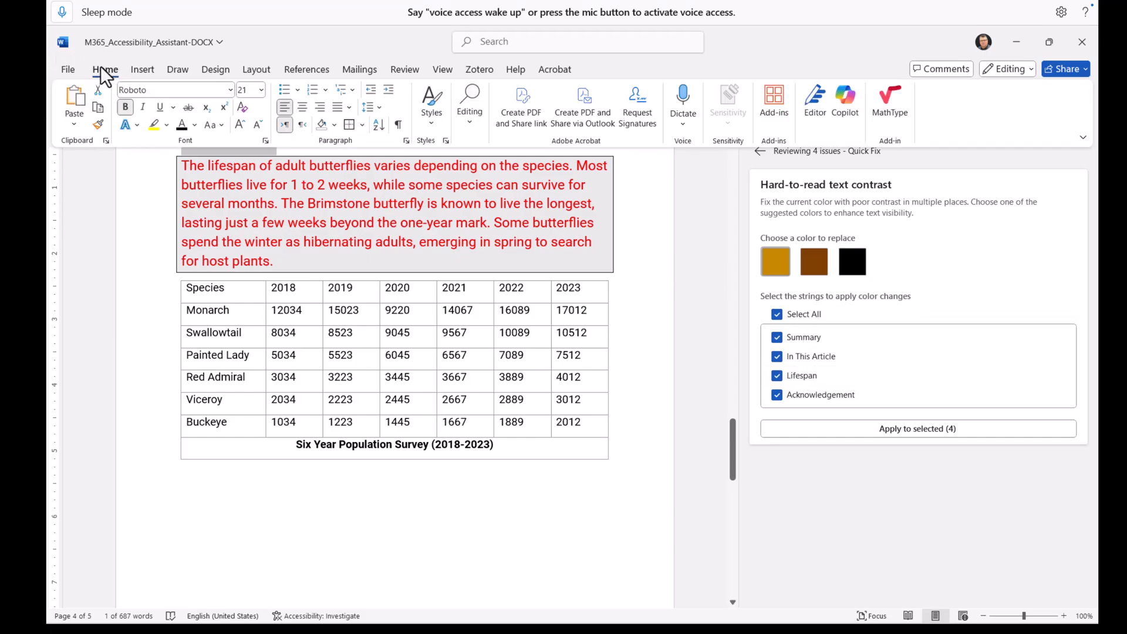
pyautogui.click(430, 119)
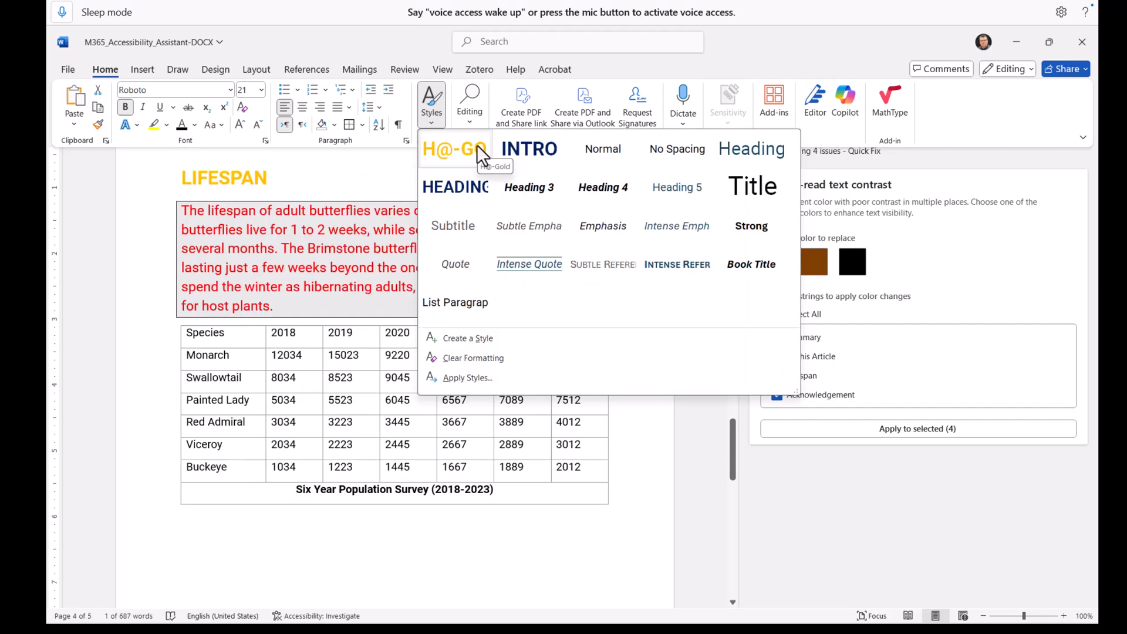
pyautogui.rightClick(477, 145)
pyautogui.click(512, 172)
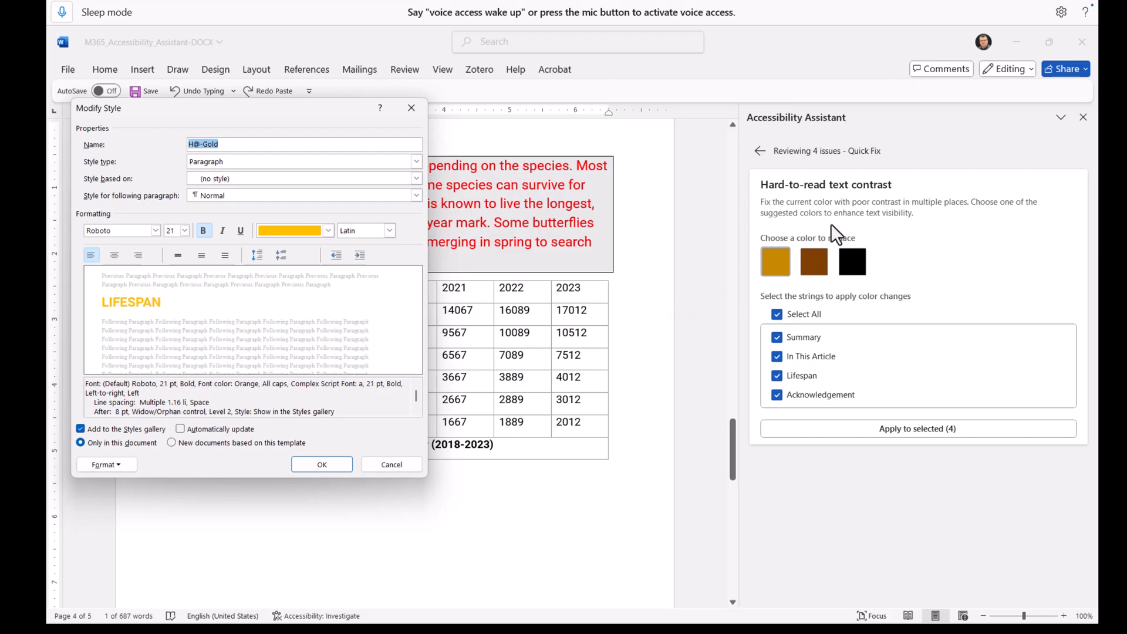
pyautogui.click(329, 230)
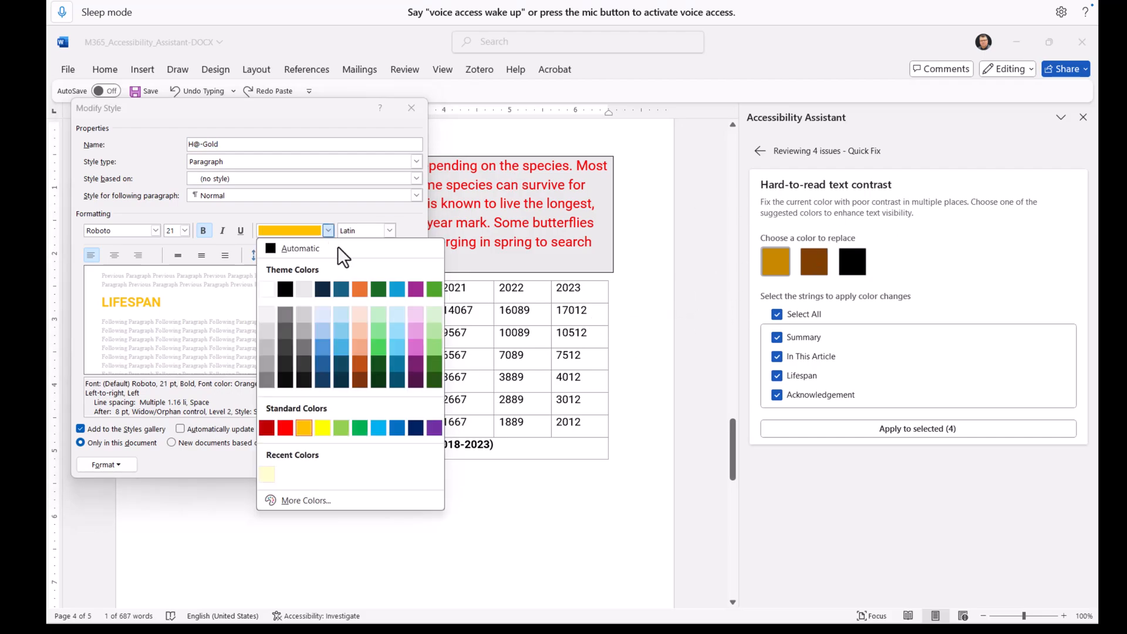
pyautogui.click(410, 425)
pyautogui.click(335, 470)
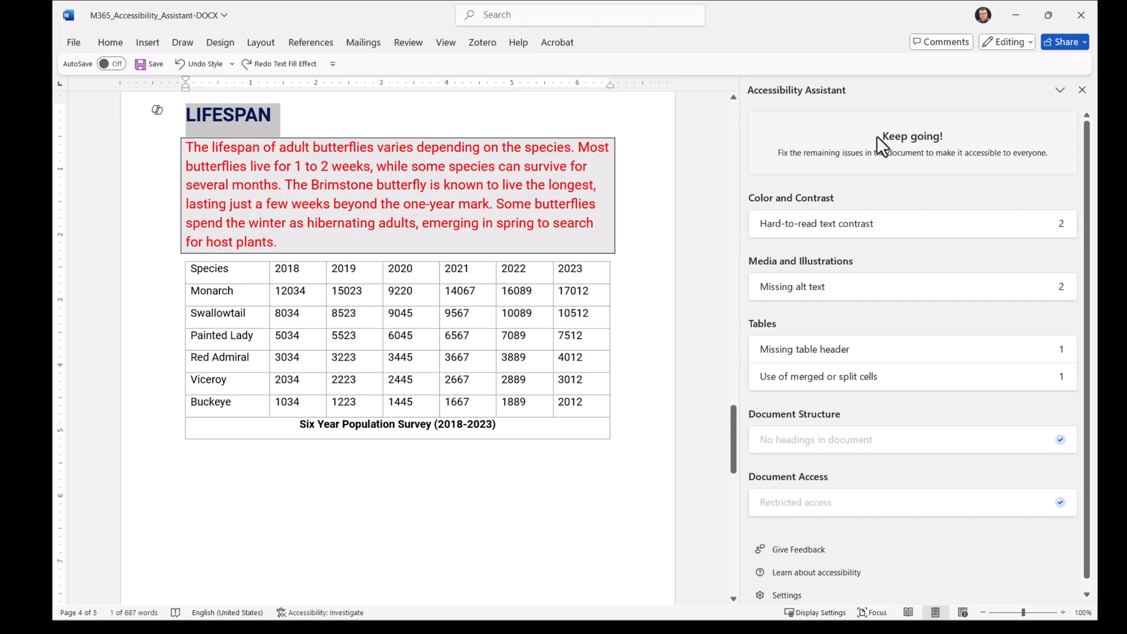
# - Set the summary box text to black to fix its hard-to-read contrast
pyautogui.click(903, 229)
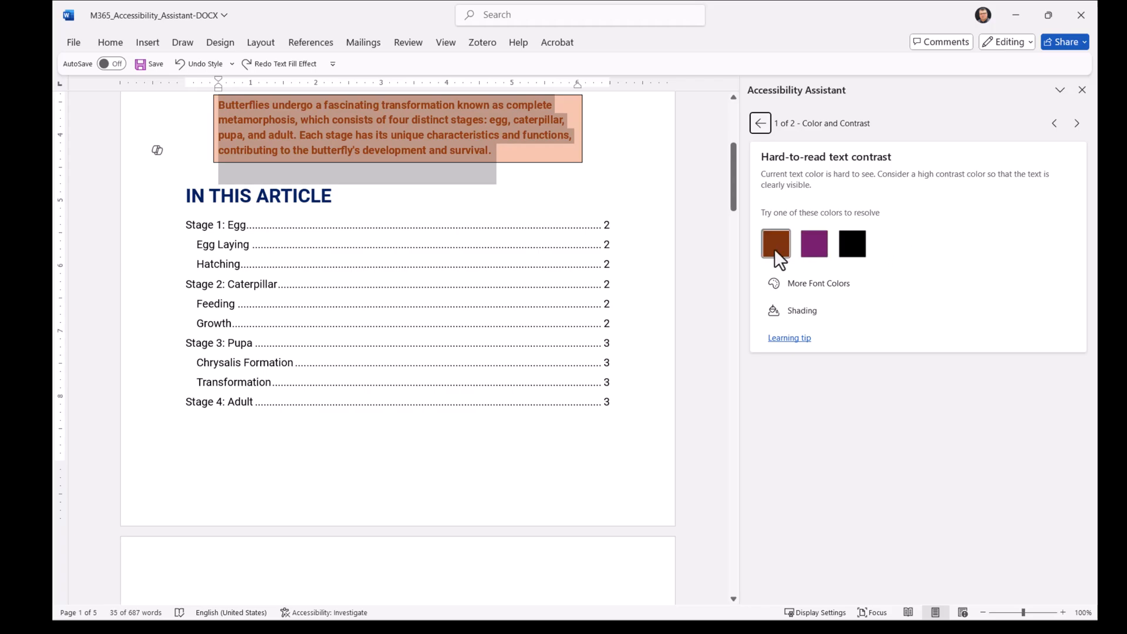
pyautogui.click(795, 289)
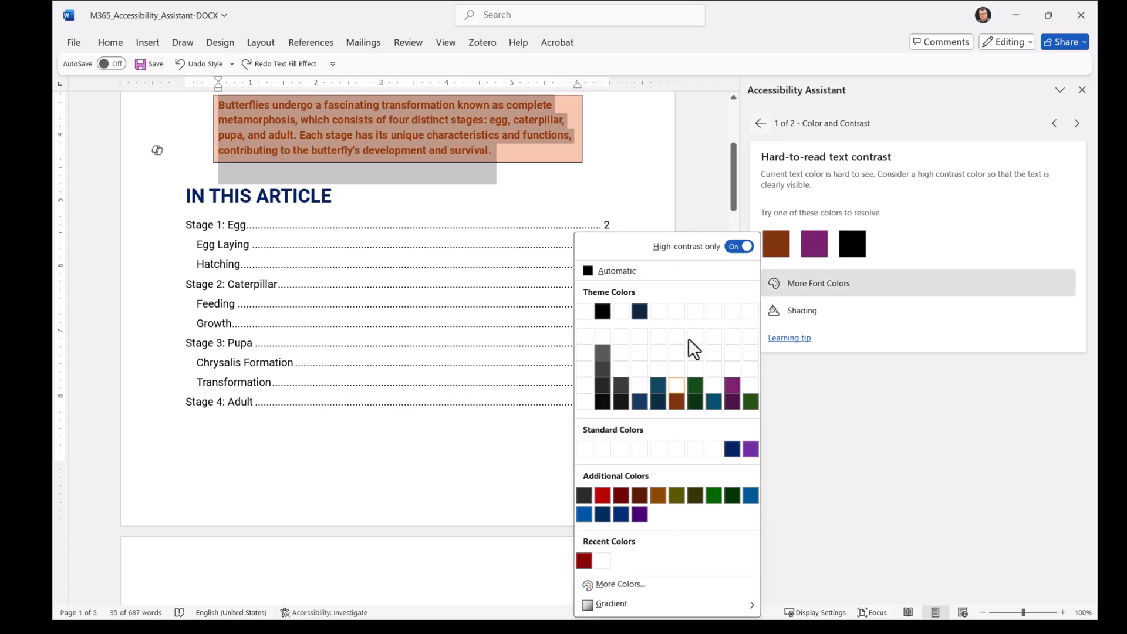
pyautogui.click(797, 311)
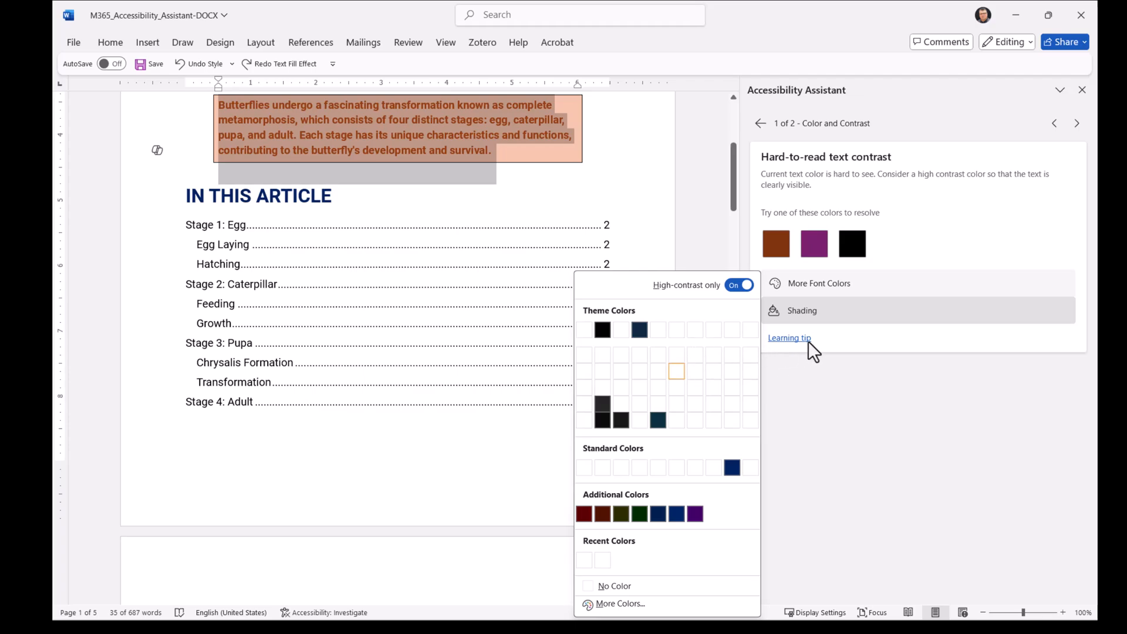
pyautogui.press('Escape')
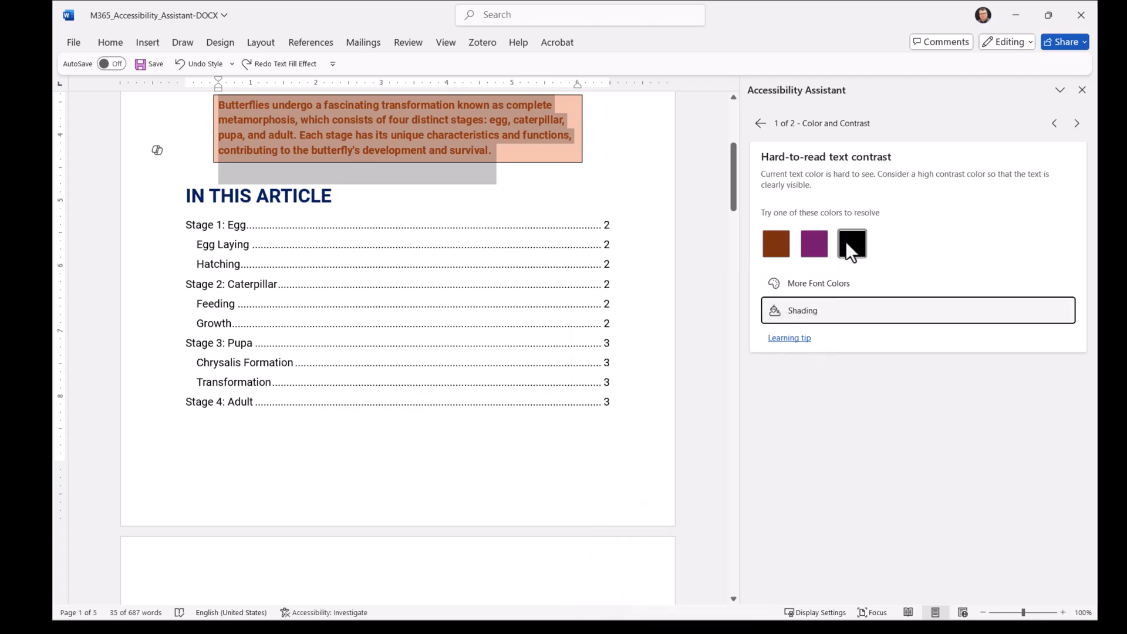
pyautogui.click(849, 247)
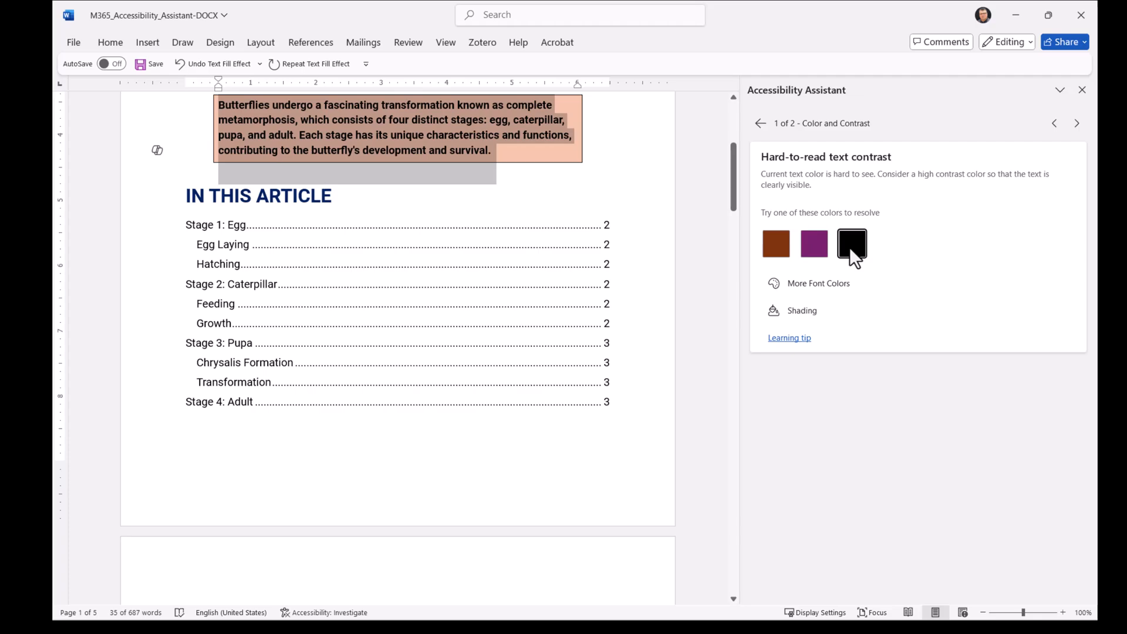
# - Set the red lifespan paragraph text to black to resolve the remaining contrast issue
pyautogui.click(1077, 123)
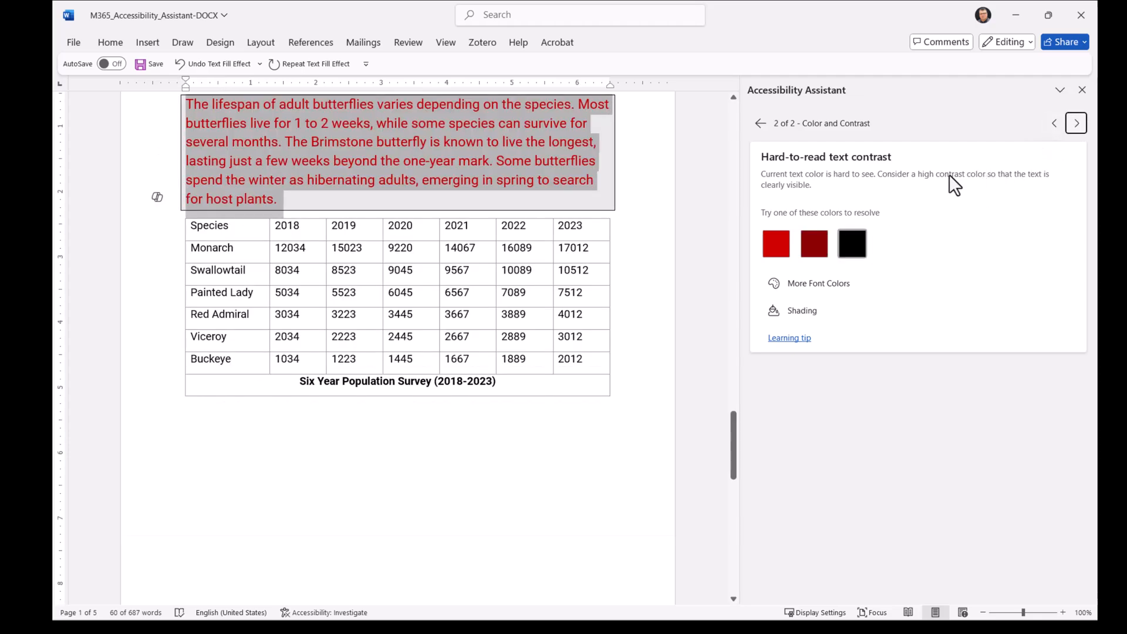
pyautogui.click(846, 249)
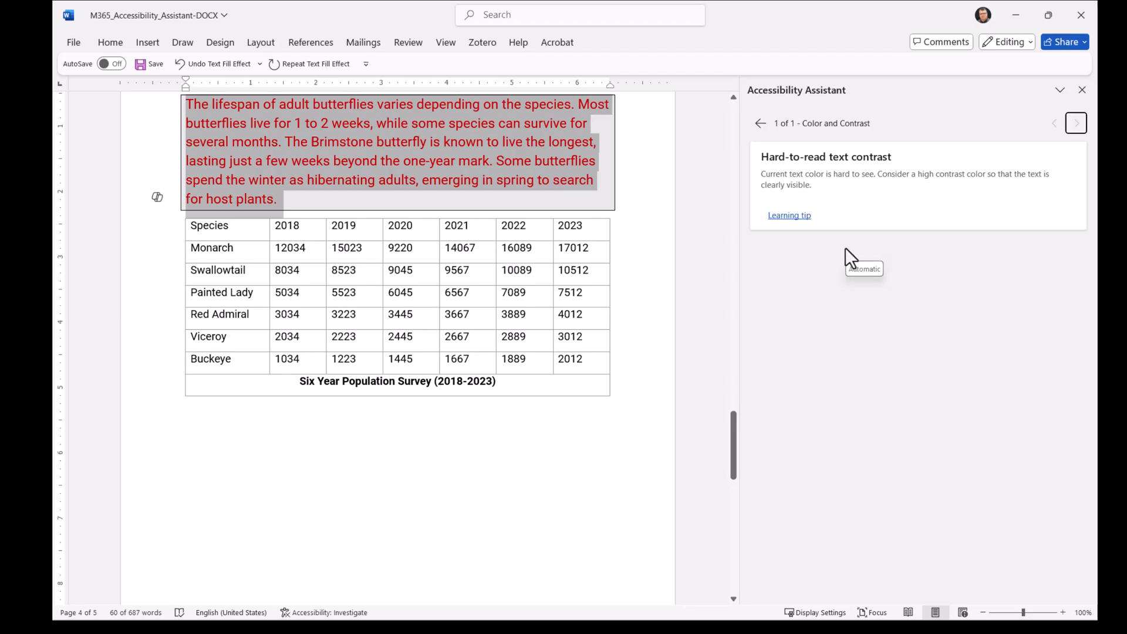
pyautogui.click(846, 249)
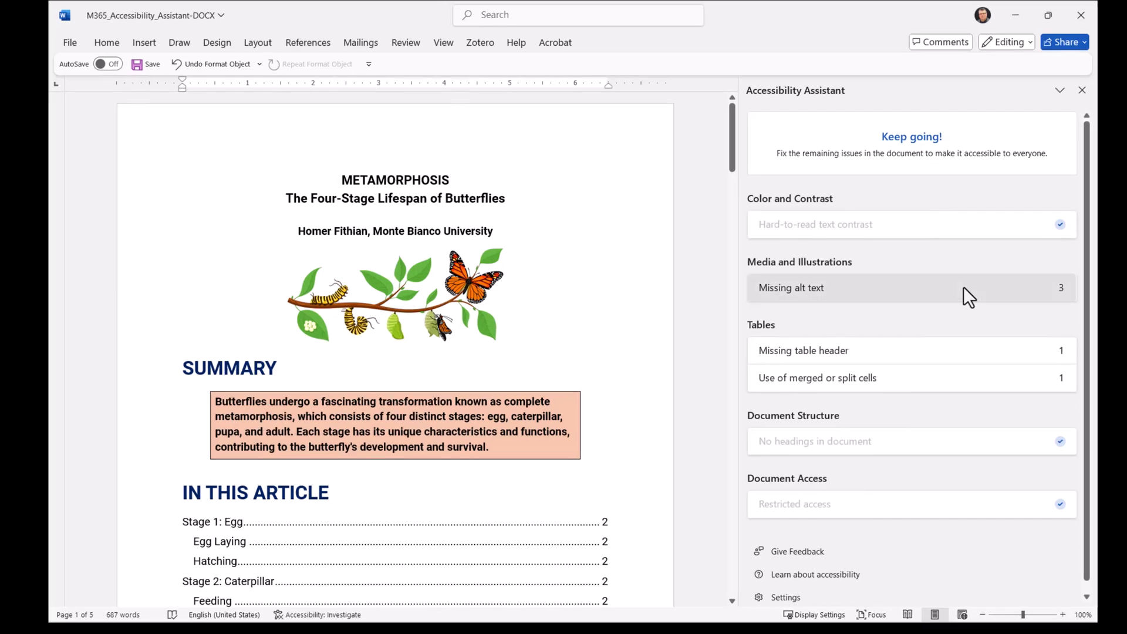
# - Mark the butterfly life-cycle banner illustration as decorative
pyautogui.click(962, 289)
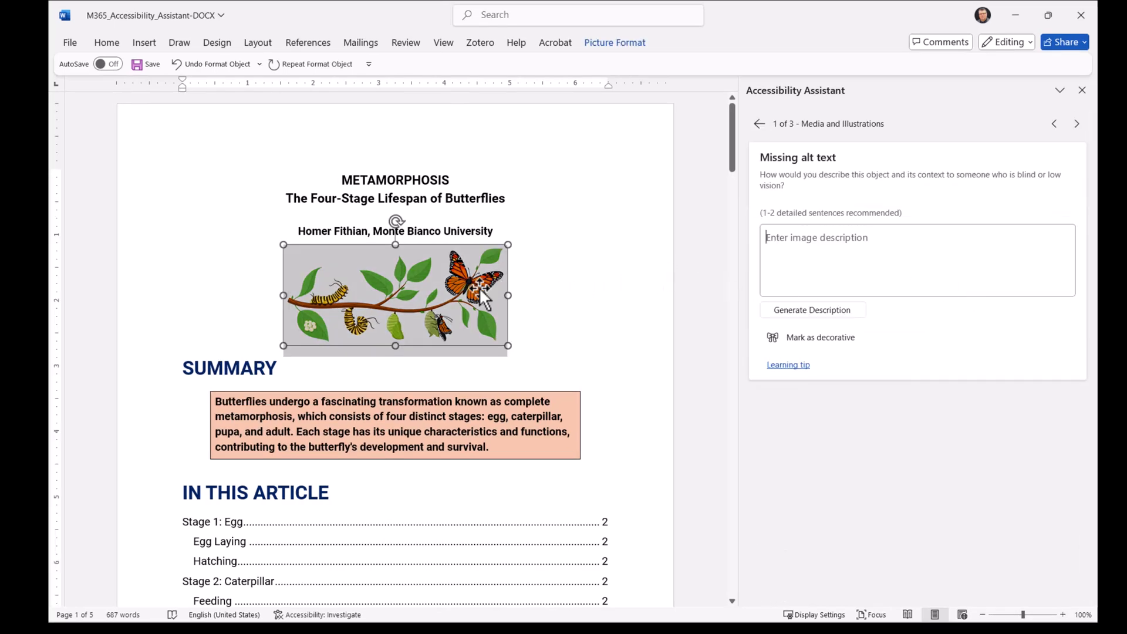
pyautogui.click(791, 343)
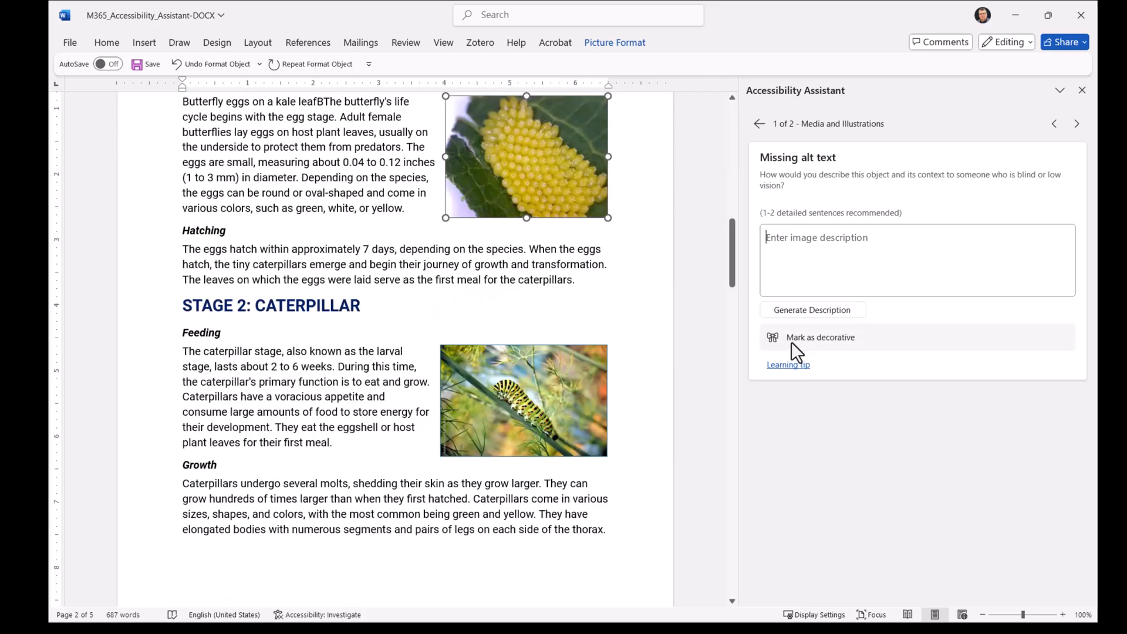
# - Add the alt text "Yellow butterfly eggs on a green apple leaf" to the egg photo and save it
pyautogui.click(818, 271)
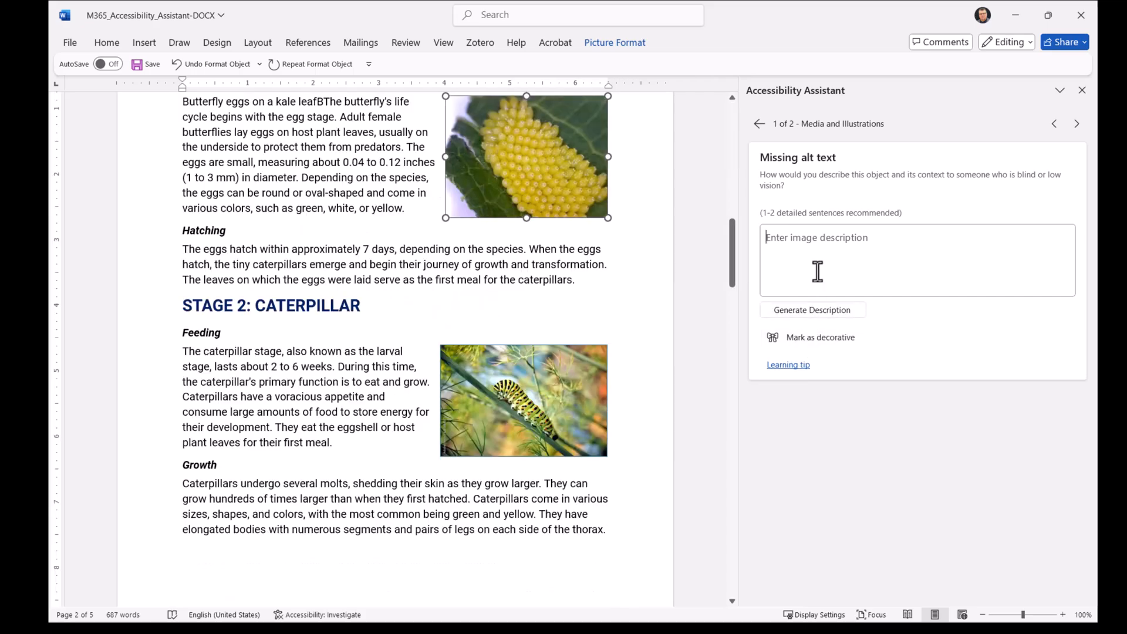
pyautogui.write('Yellow butterfly e')
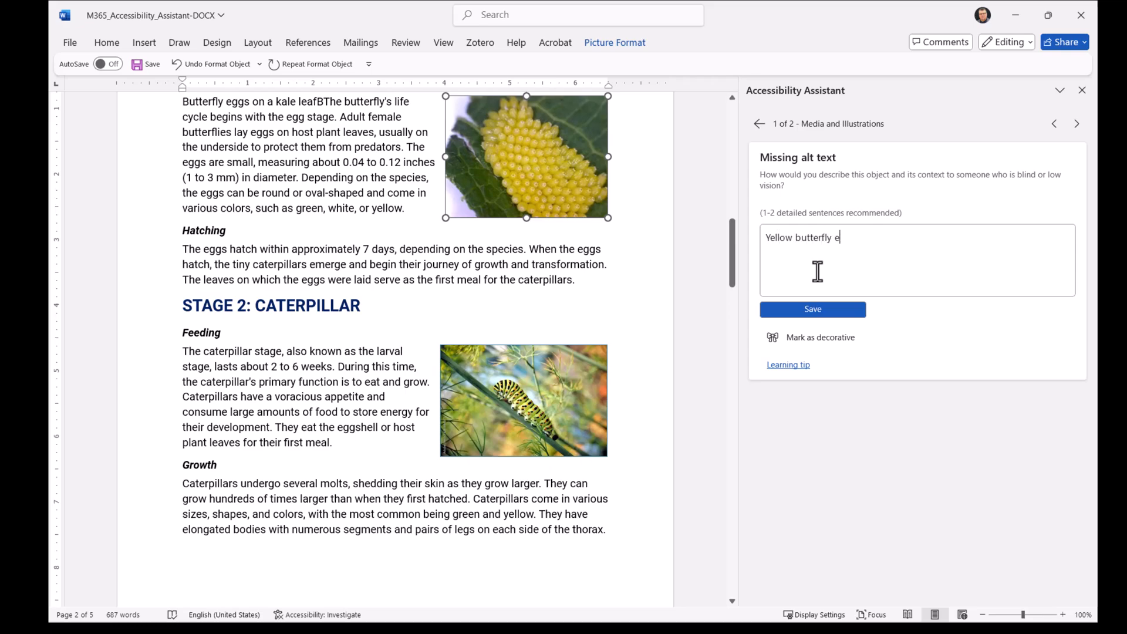
pyautogui.write('ggs on a green apple leaf')
pyautogui.click(811, 307)
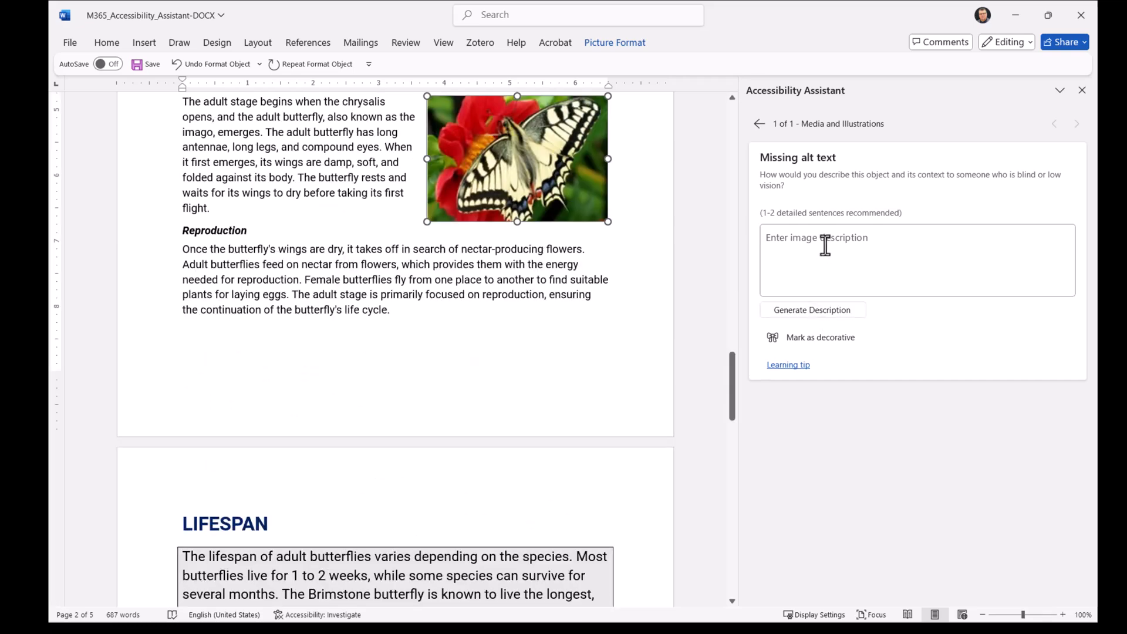
# - Add the alt text "A swallowtail butterfly on a red zinnia" to the adult butterfly photo and save it
pyautogui.write('A swallowtail butterfly')
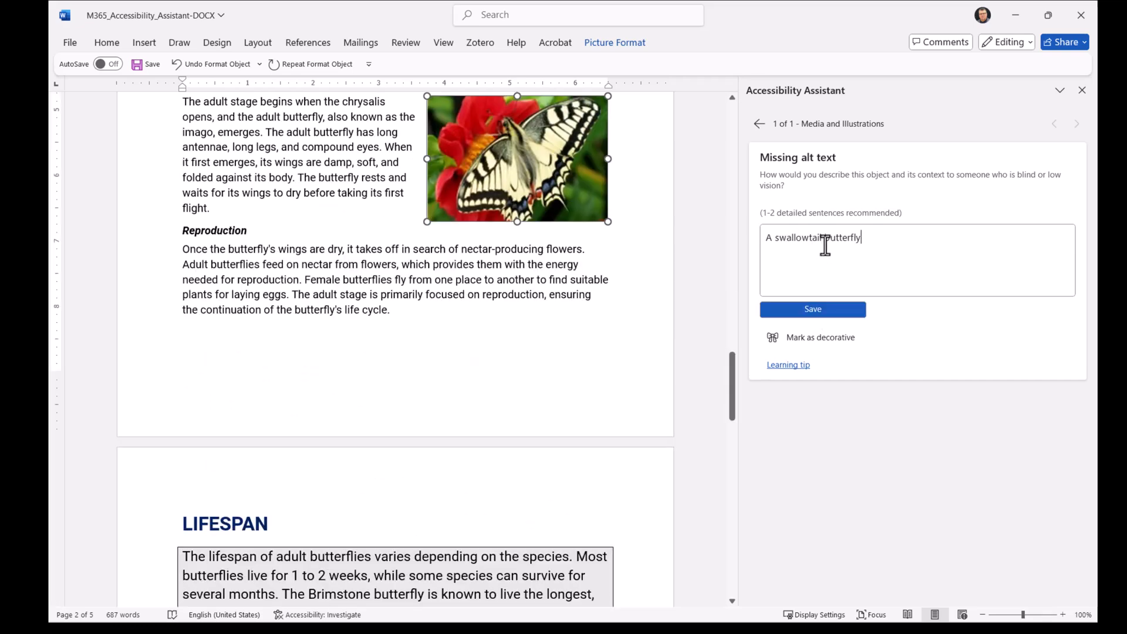
pyautogui.write(' on a red zinnia')
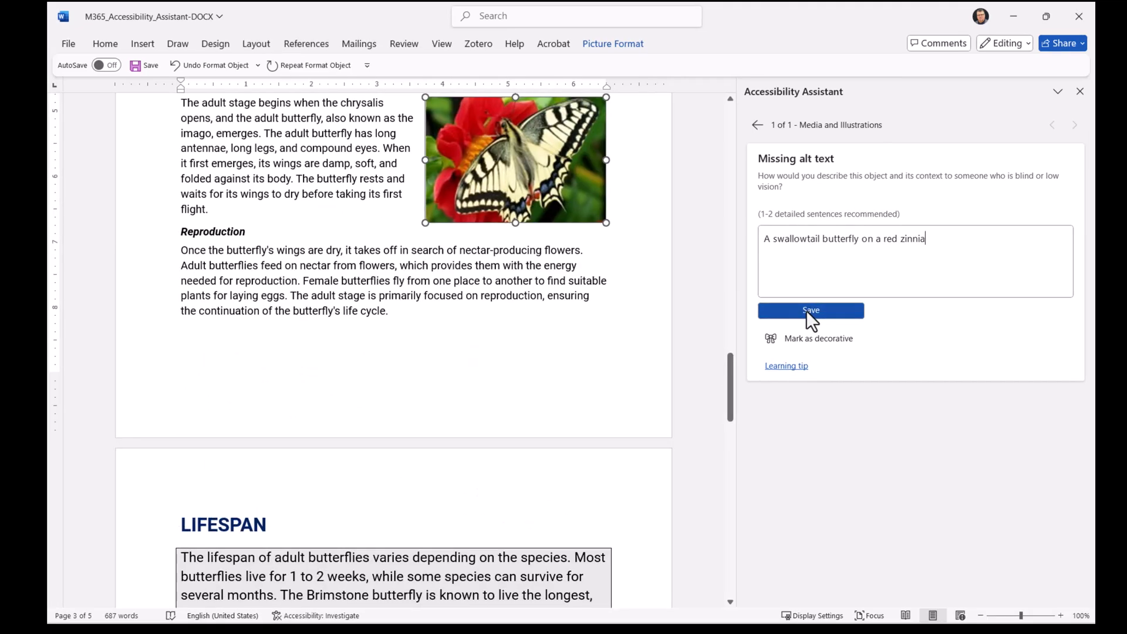
pyautogui.click(807, 311)
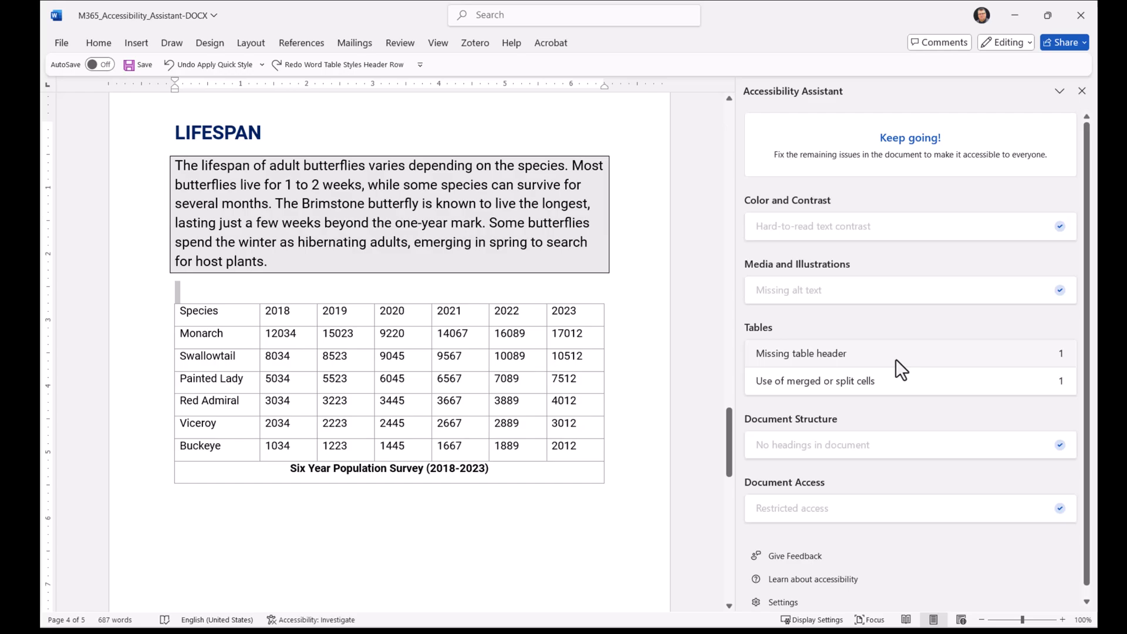
# - Fix the missing table header by using the population table's first row as header
pyautogui.click(896, 358)
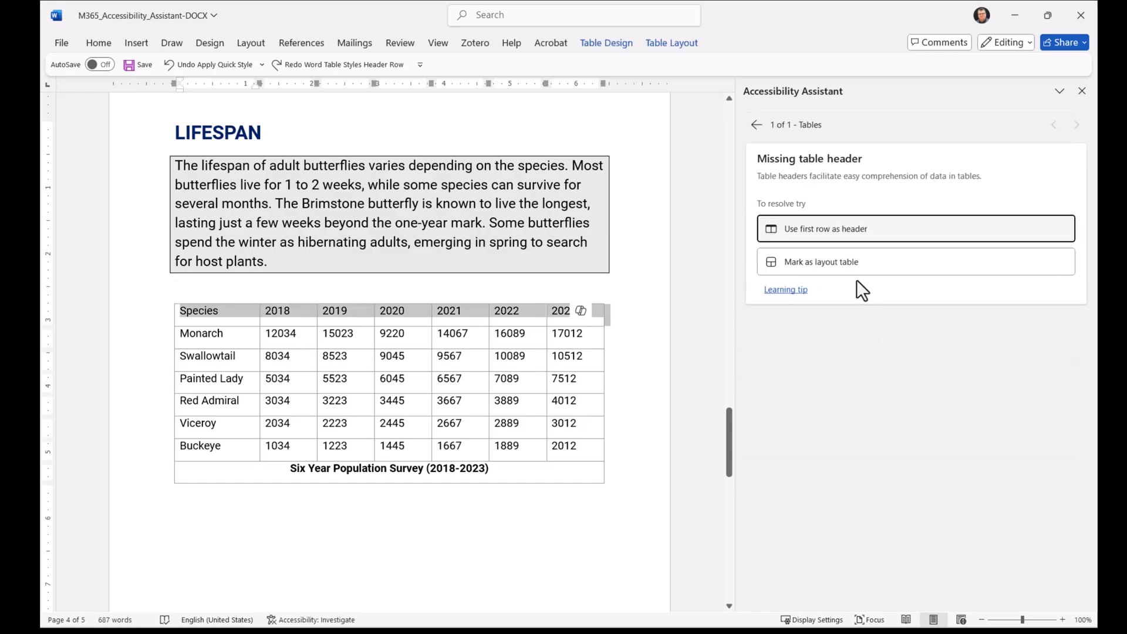
pyautogui.click(846, 229)
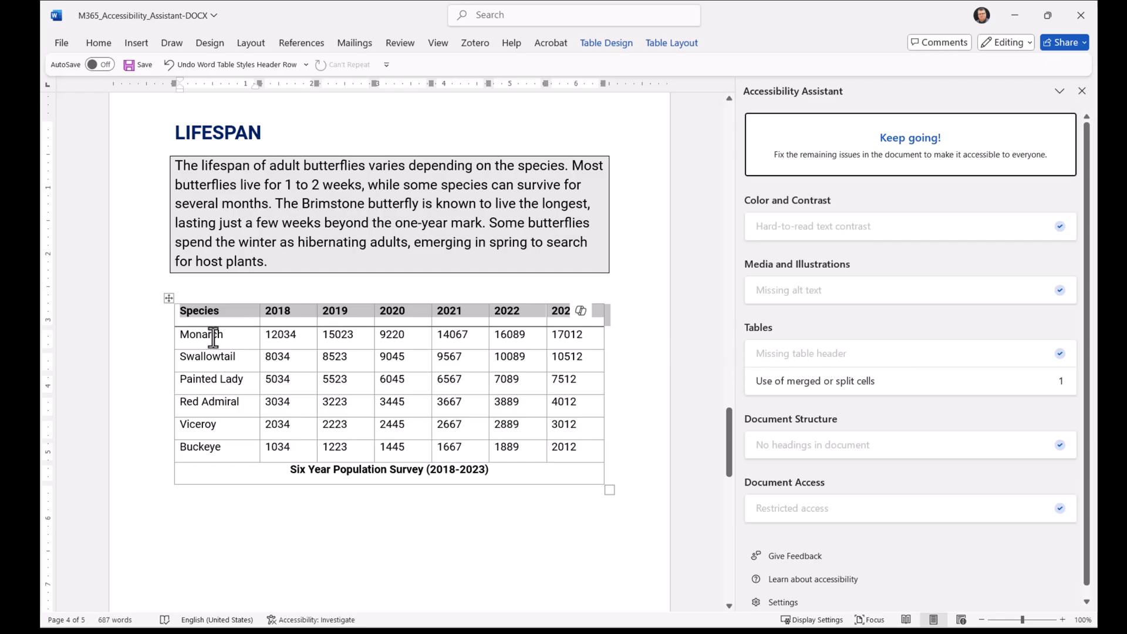
# - Turn on first-column formatting for the population table's species names
pyautogui.moveTo(182, 336); pyautogui.dragTo(197, 452)
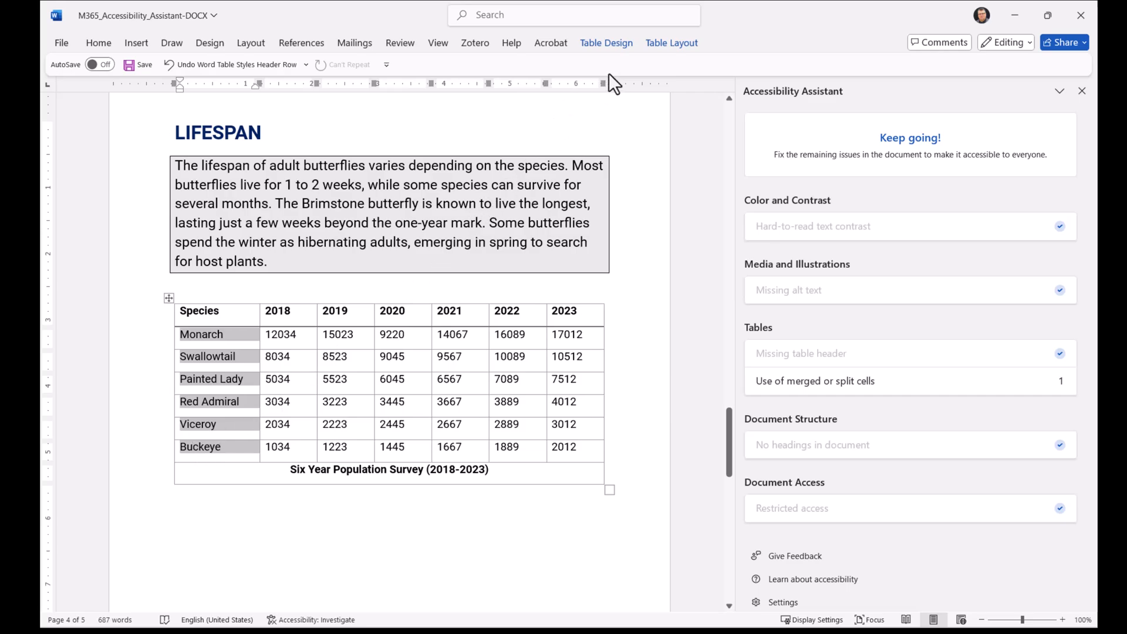
pyautogui.click(606, 43)
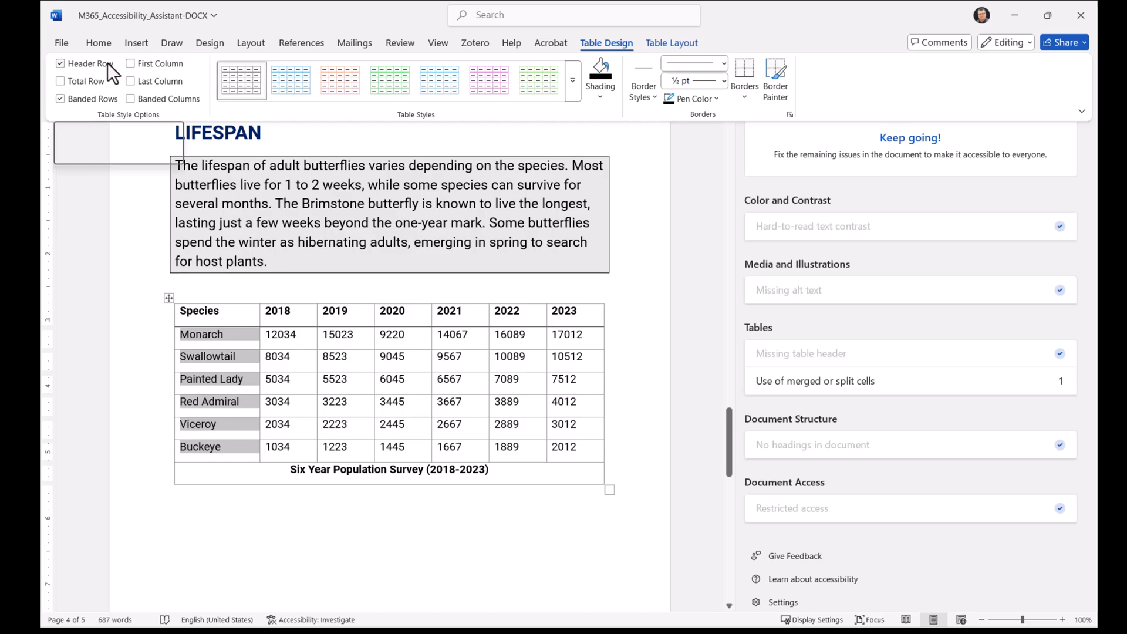
pyautogui.click(130, 64)
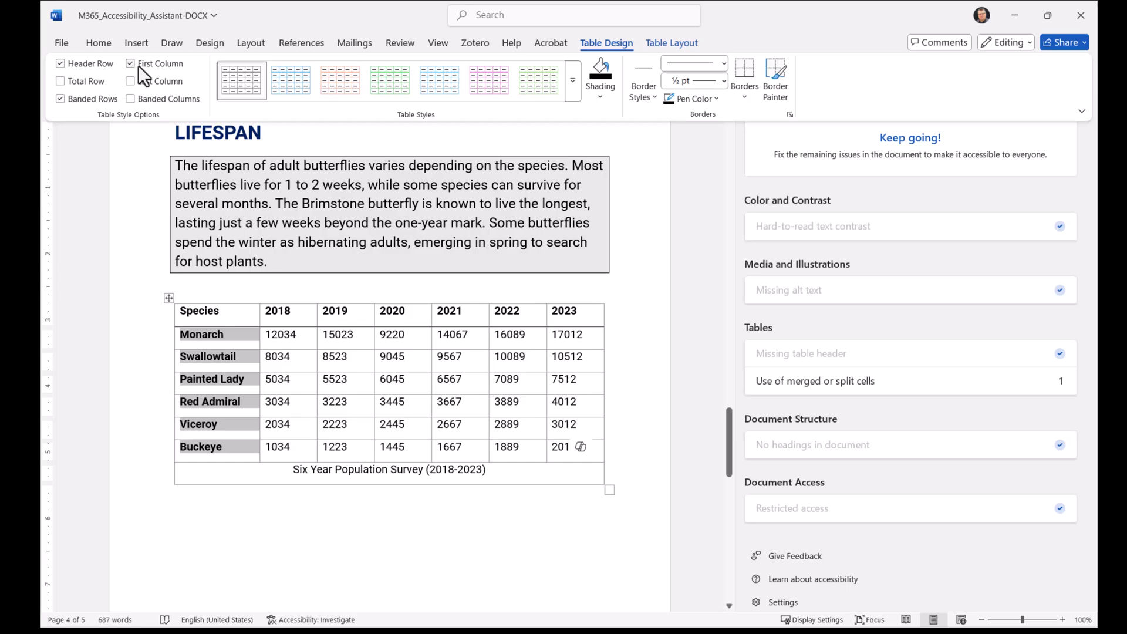
# - Copy the table caption "Six Year Population Survey (2018-2023)" above the population table and format it as Heading 1
pyautogui.click(871, 383)
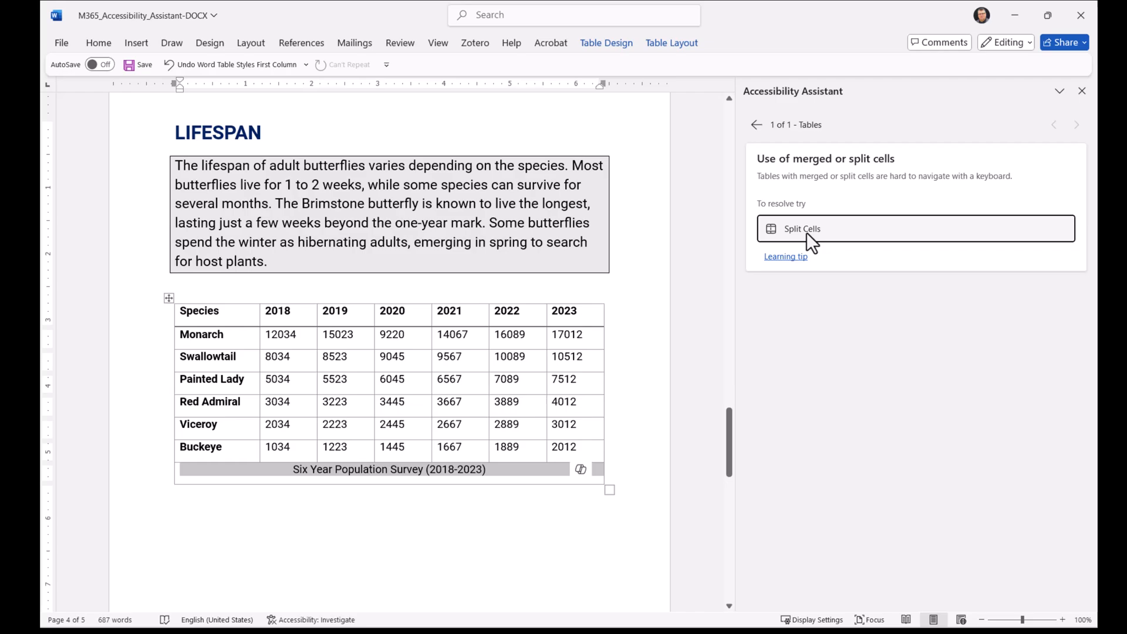
pyautogui.click(497, 472)
pyautogui.moveTo(497, 472); pyautogui.dragTo(414, 472)
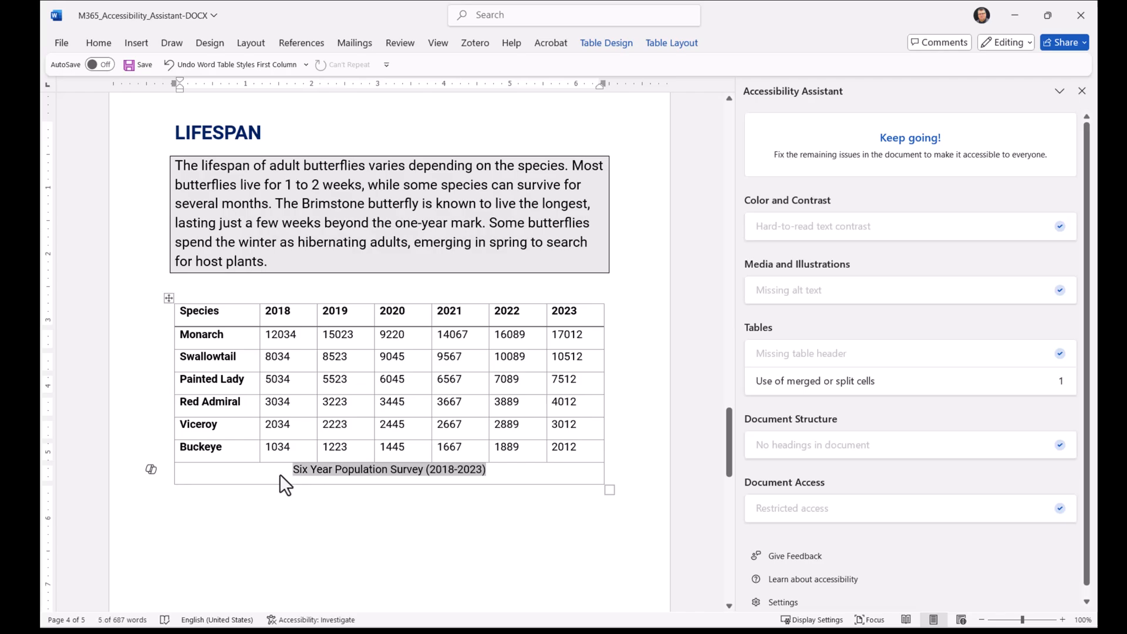
pyautogui.hotkey('ctrl', 'c')
pyautogui.click(189, 296)
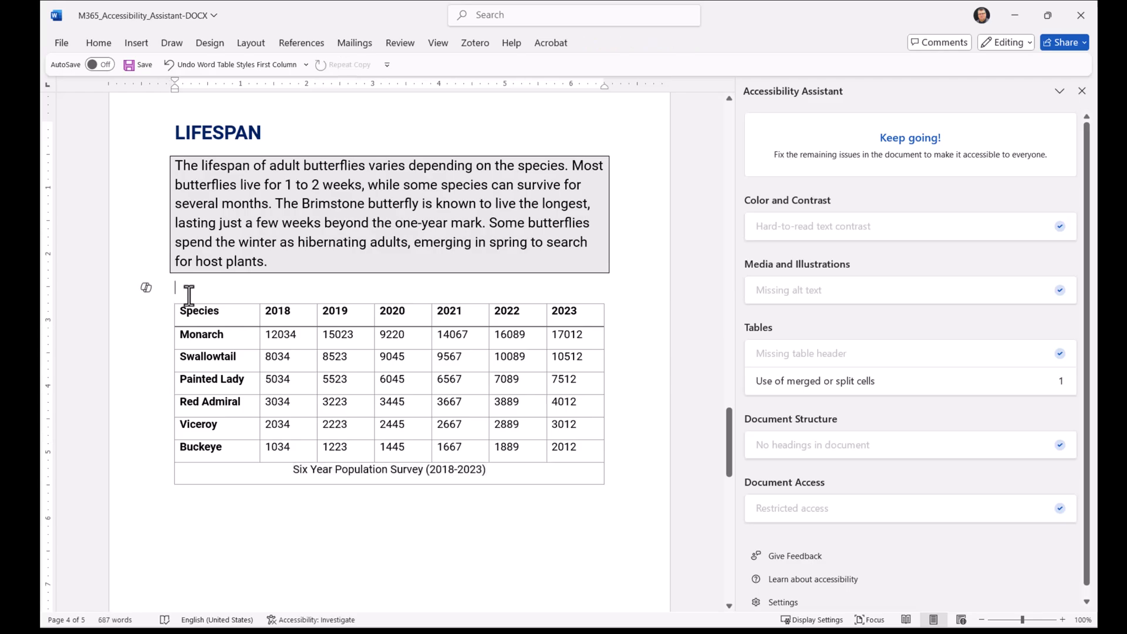
pyautogui.hotkey('ctrl', 'v')
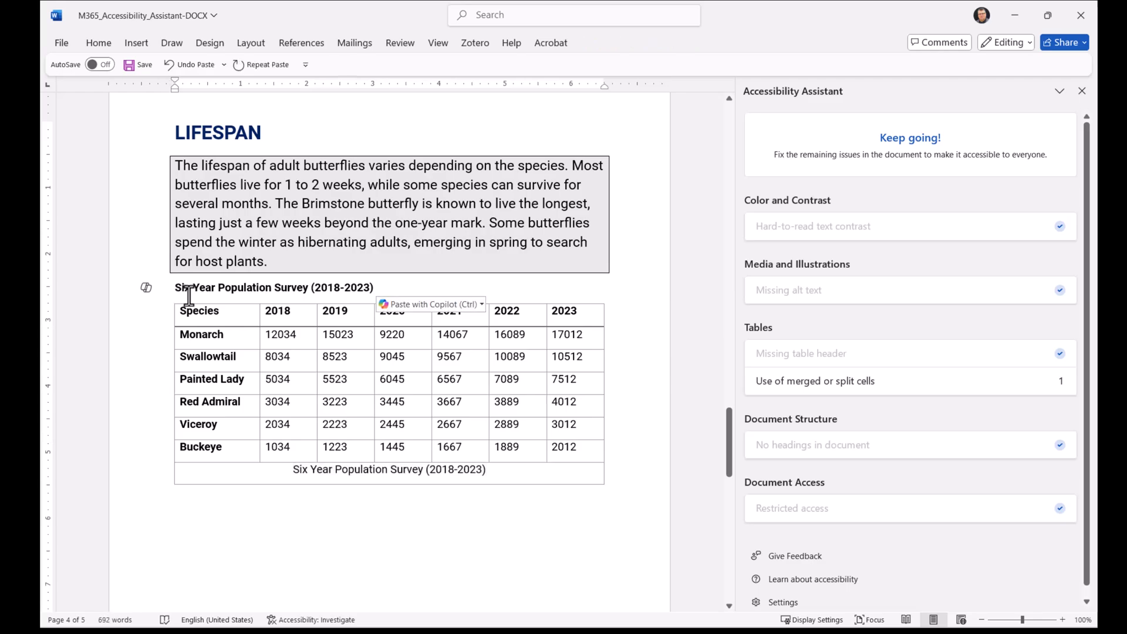
pyautogui.hotkey('ctrl', 'alt', '1')
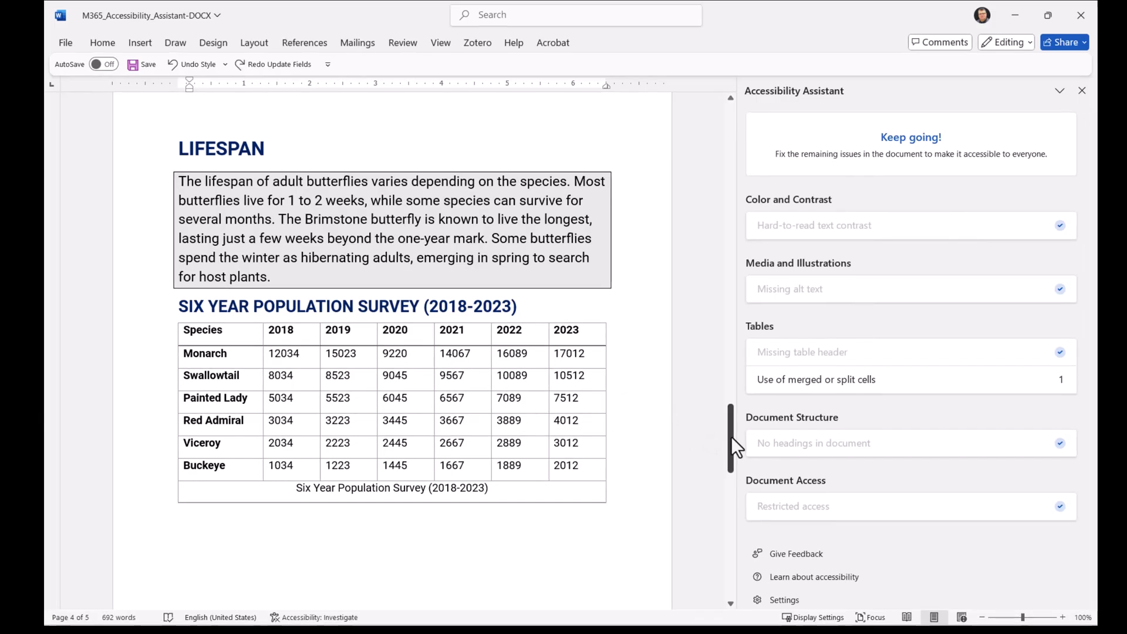
# - Update the entire table of contents so it includes the new population survey heading
pyautogui.moveTo(731, 436); pyautogui.dragTo(683, 177)
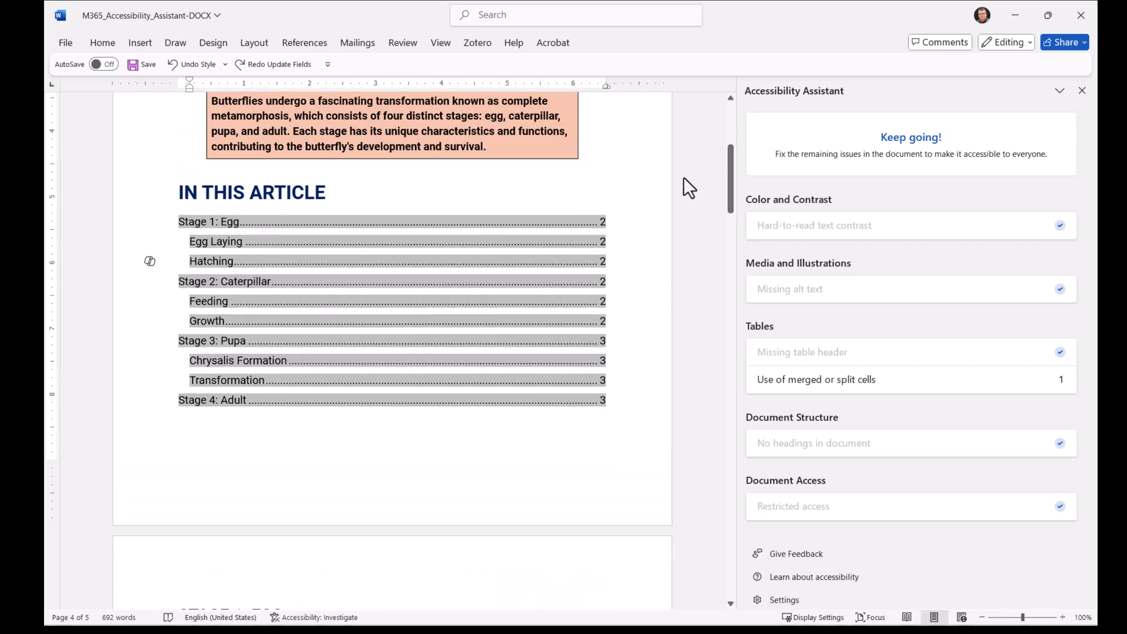
pyautogui.rightClick(332, 282)
pyautogui.click(396, 401)
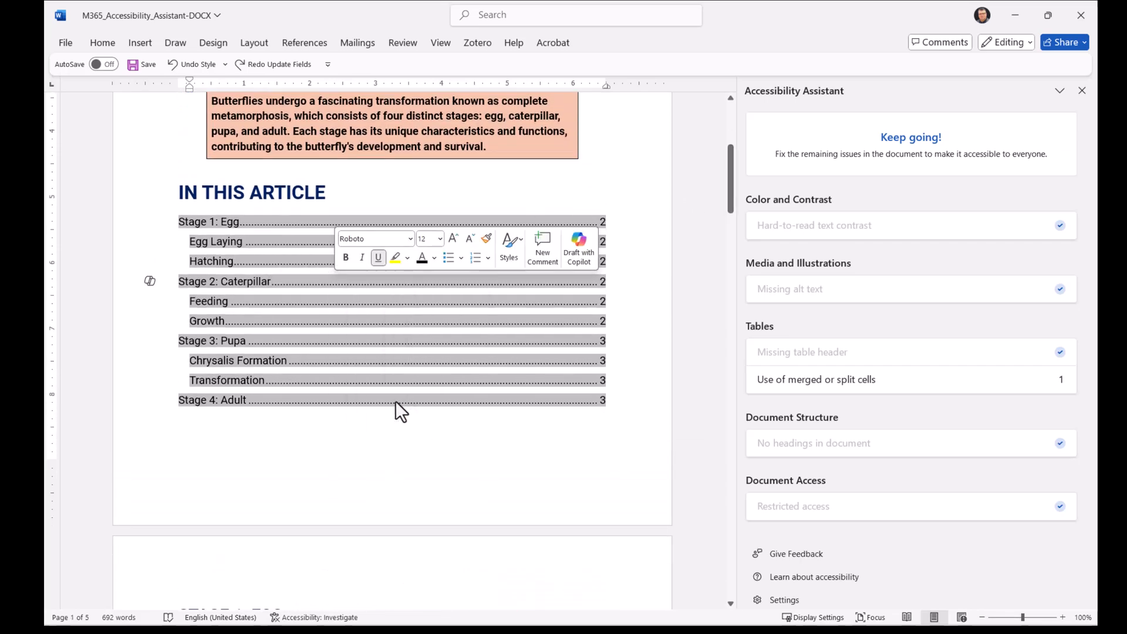
pyautogui.click(479, 317)
pyautogui.click(580, 337)
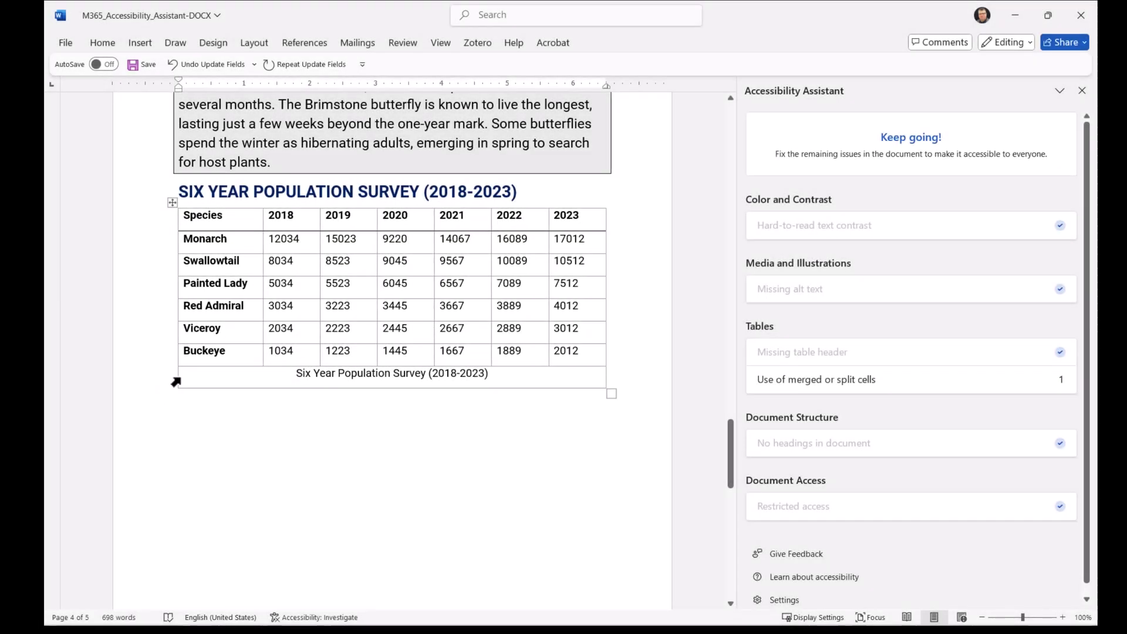
# - Delete the merged caption row at the bottom of the population table
pyautogui.click(176, 382)
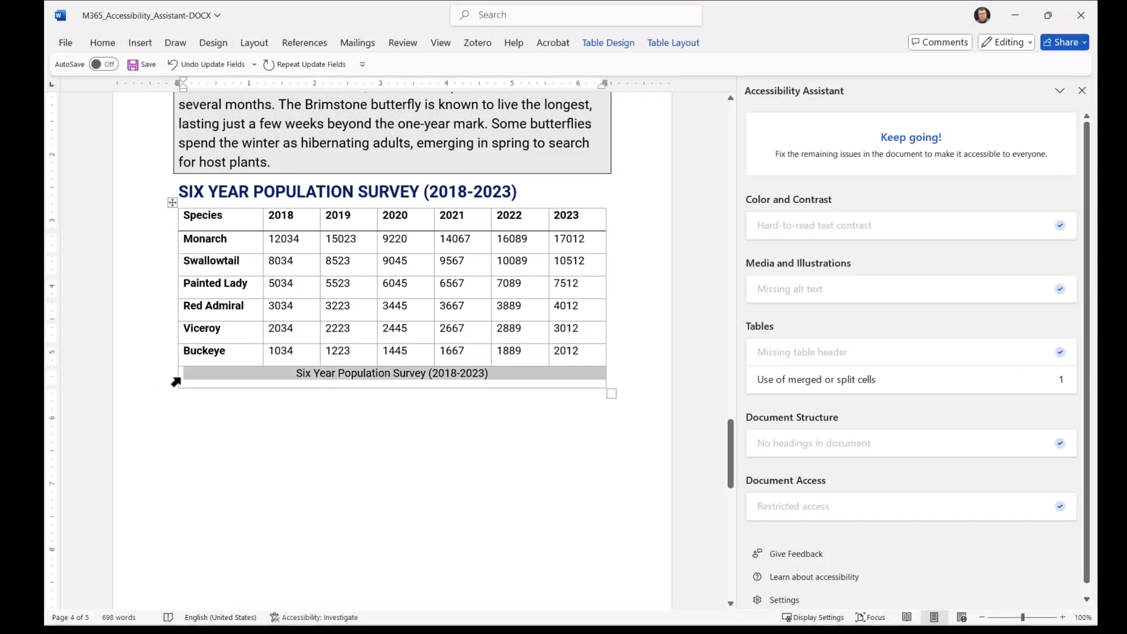
pyautogui.click(673, 43)
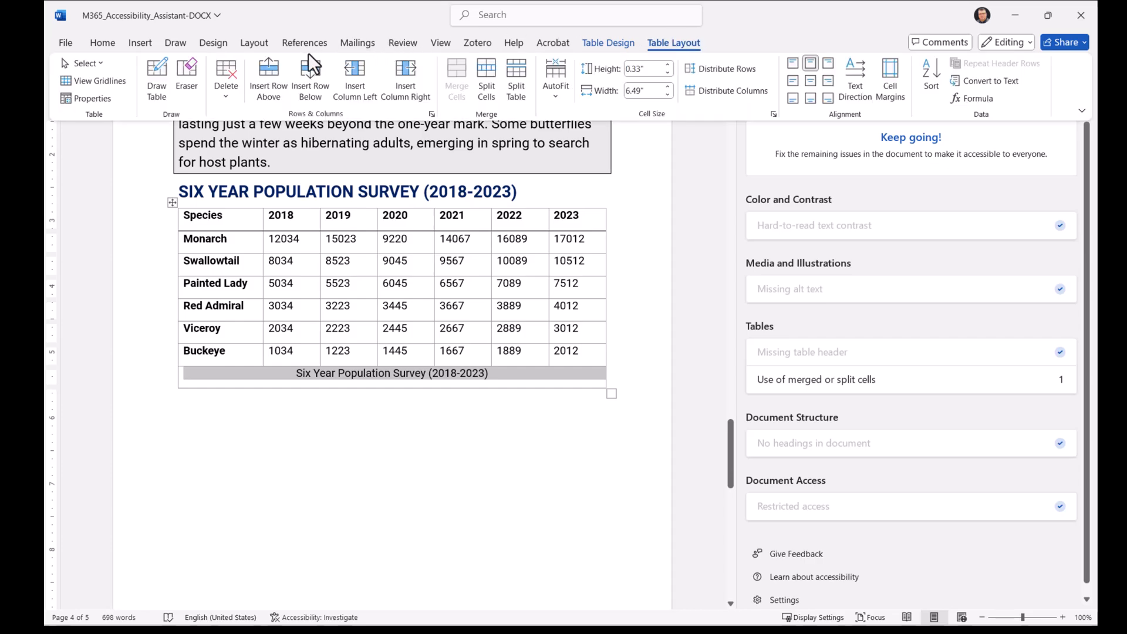
pyautogui.click(226, 91)
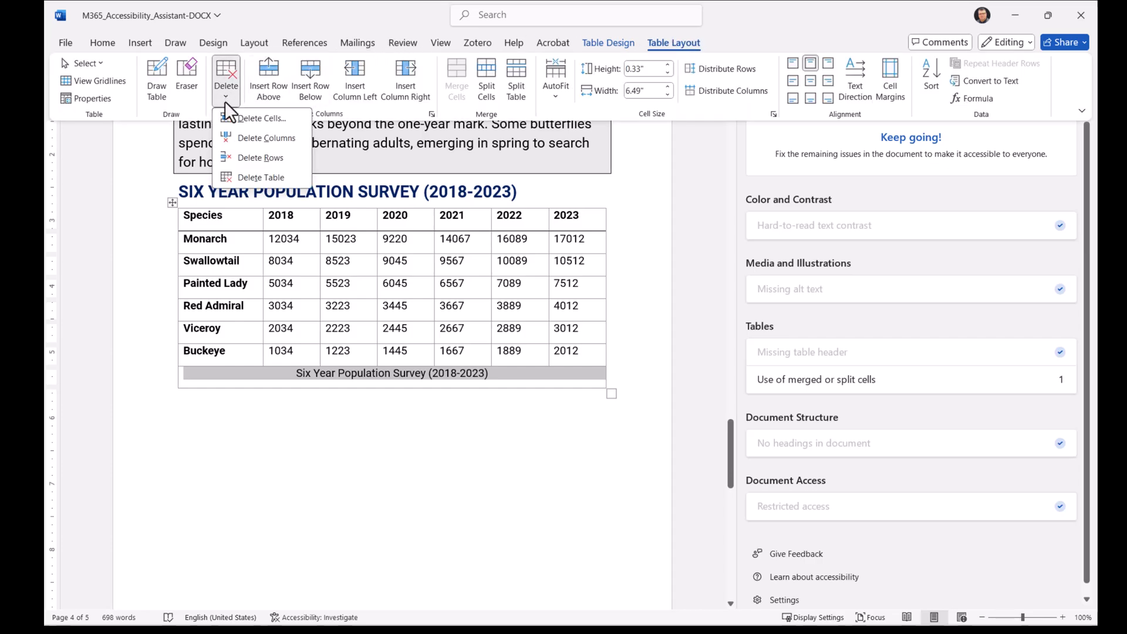
pyautogui.click(242, 158)
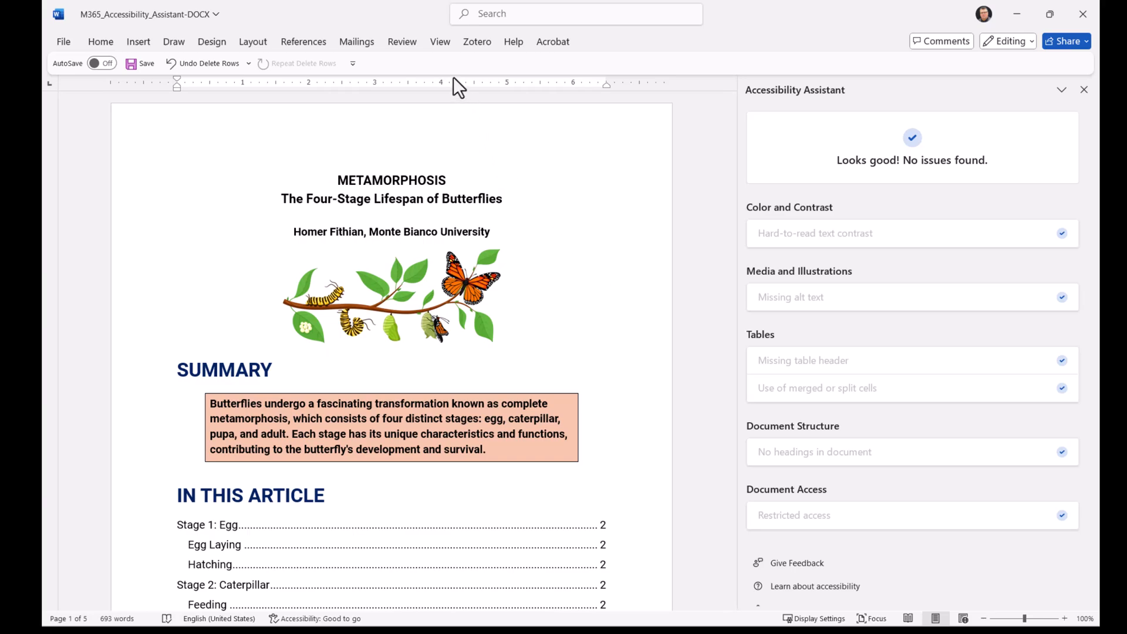
# - In Outline view, show headings to Level 4 and promote the Emergence and Reproduction headings to Level 3
pyautogui.click(441, 42)
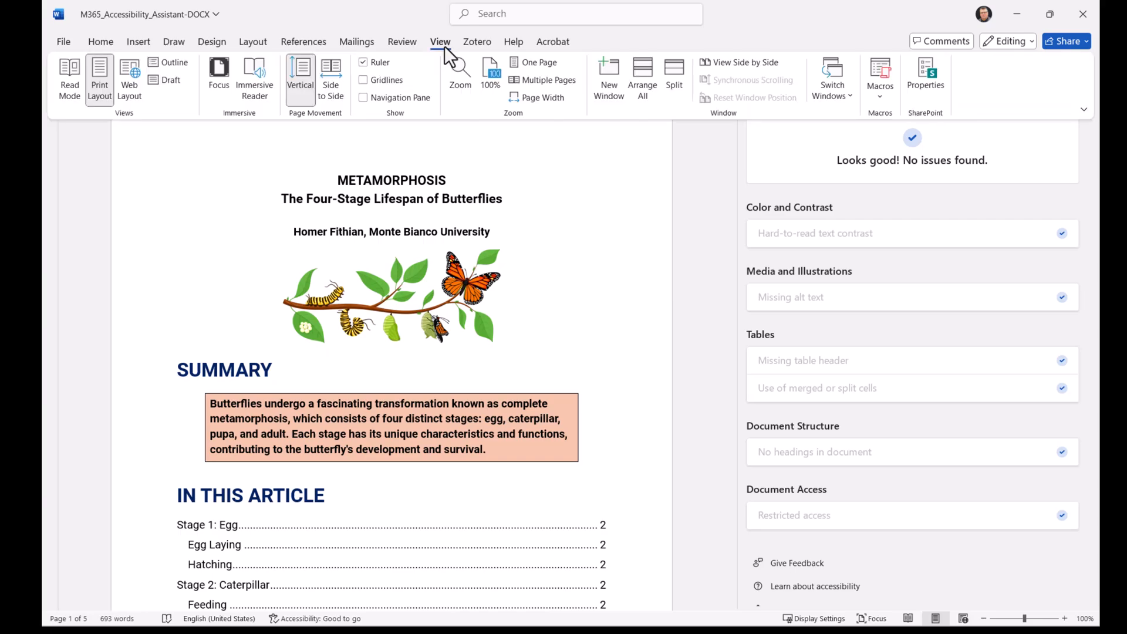
pyautogui.click(181, 63)
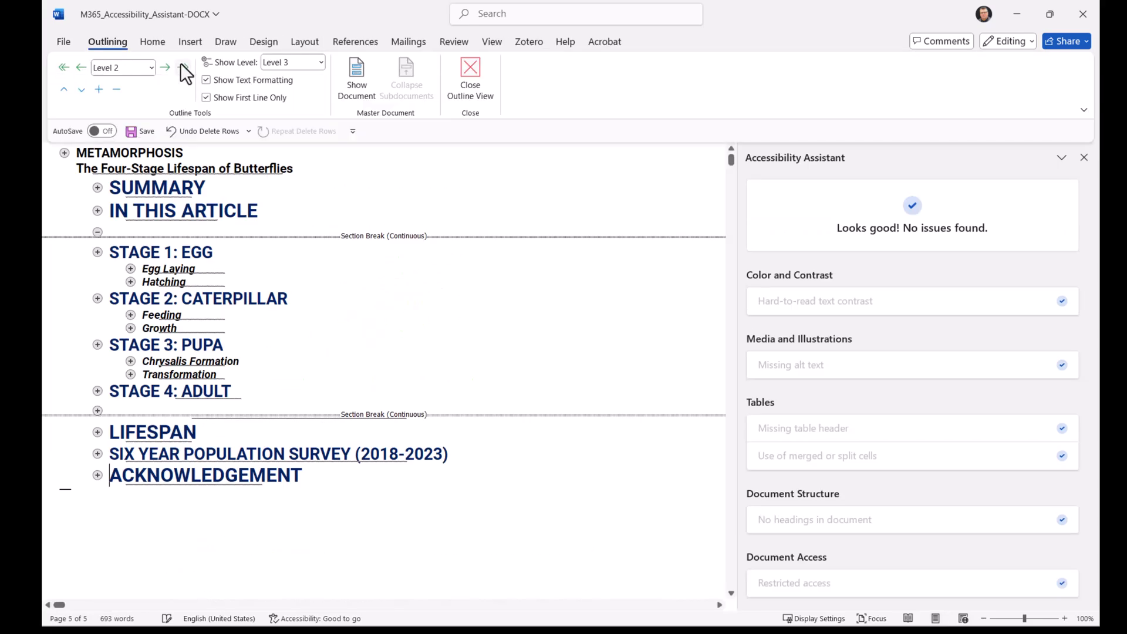
pyautogui.click(98, 410)
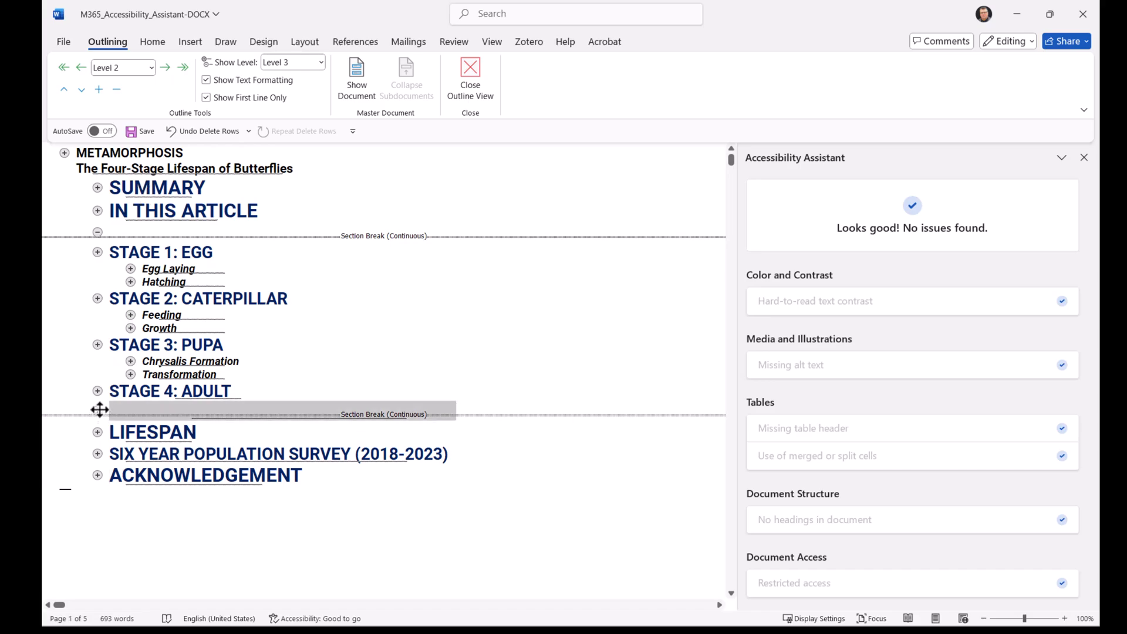
pyautogui.click(121, 410)
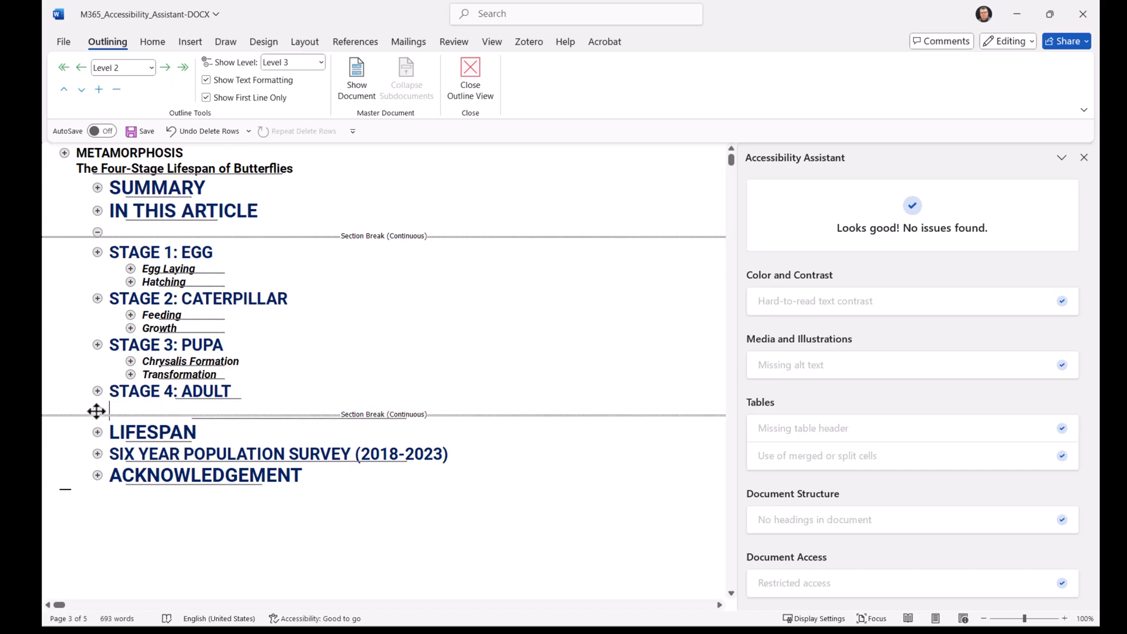
pyautogui.click(320, 62)
pyautogui.click(283, 125)
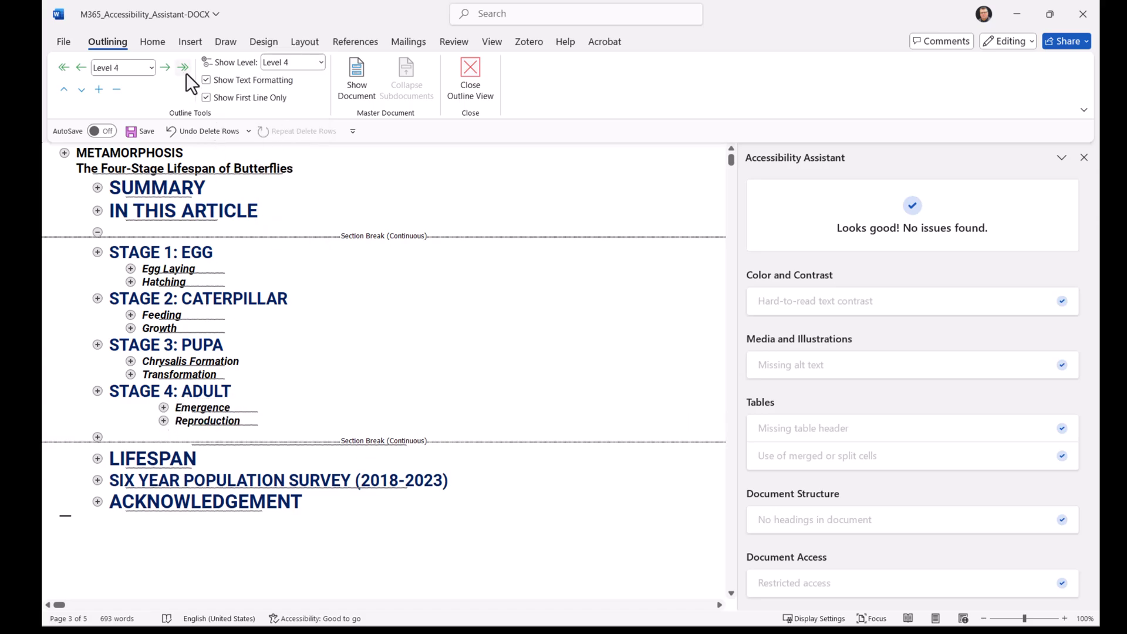
pyautogui.click(81, 66)
pyautogui.click(230, 421)
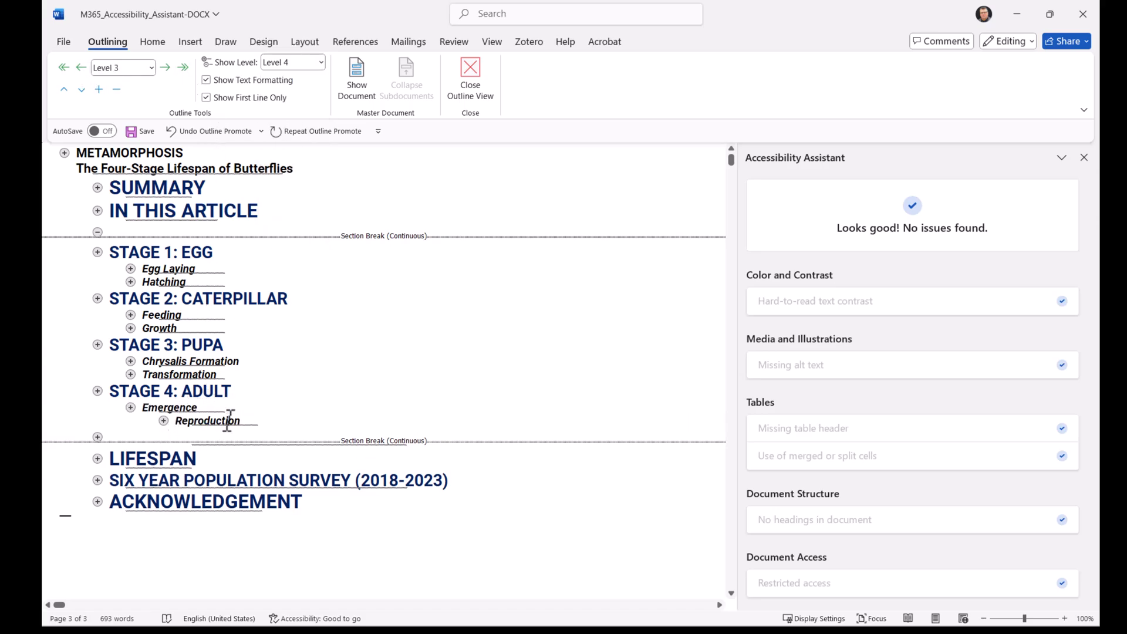
pyautogui.click(81, 69)
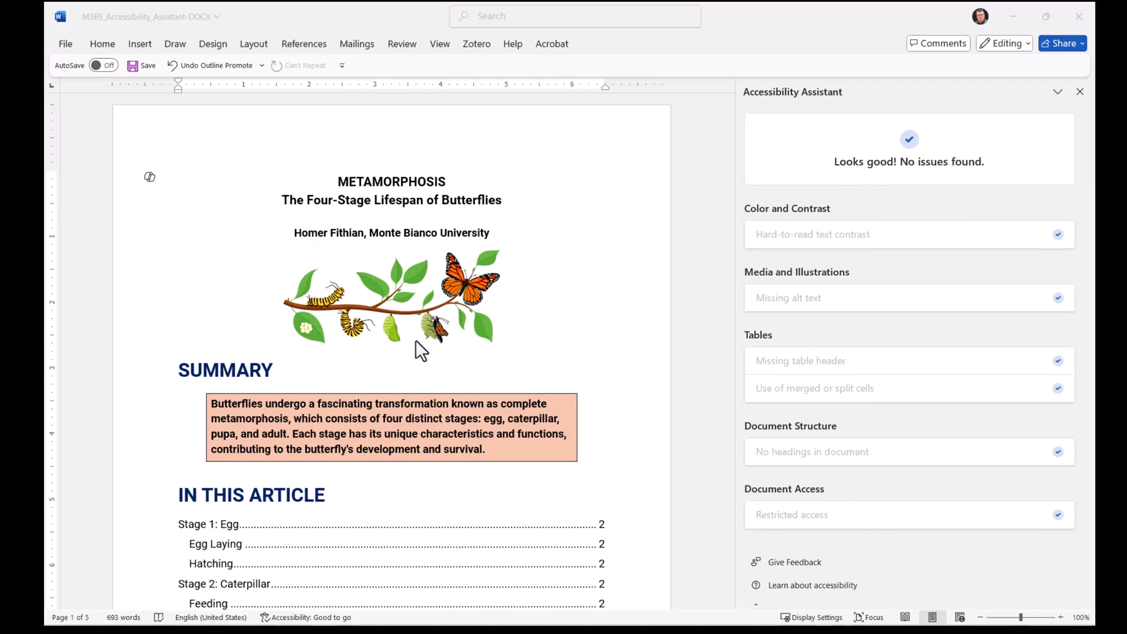
# - Open the file's Info page and review the Protect Document options
pyautogui.click(66, 45)
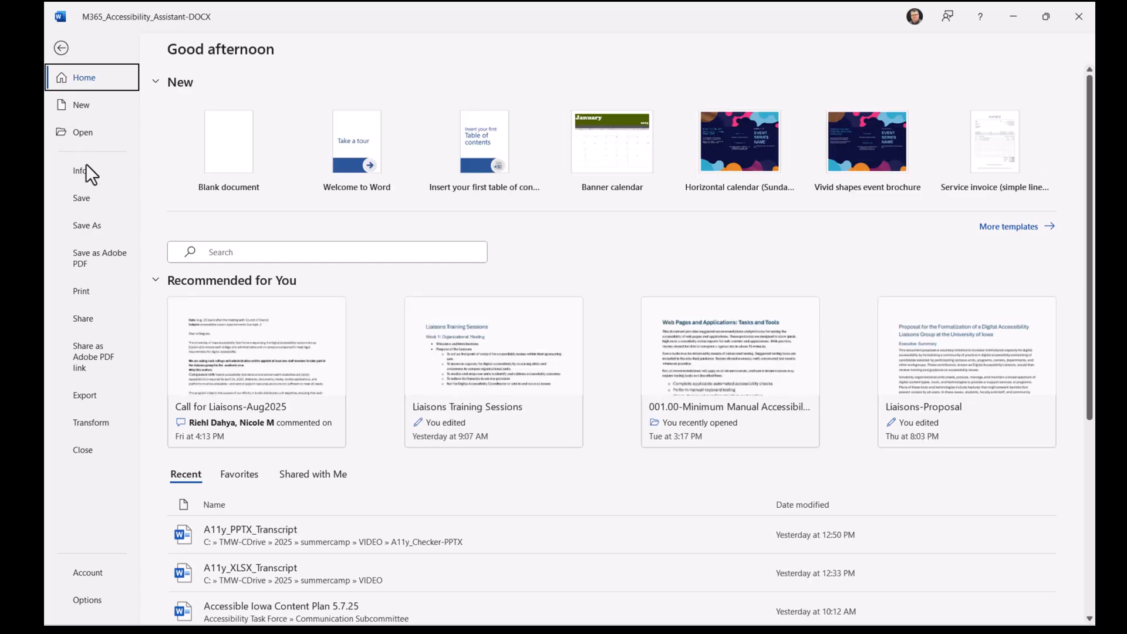
pyautogui.click(77, 171)
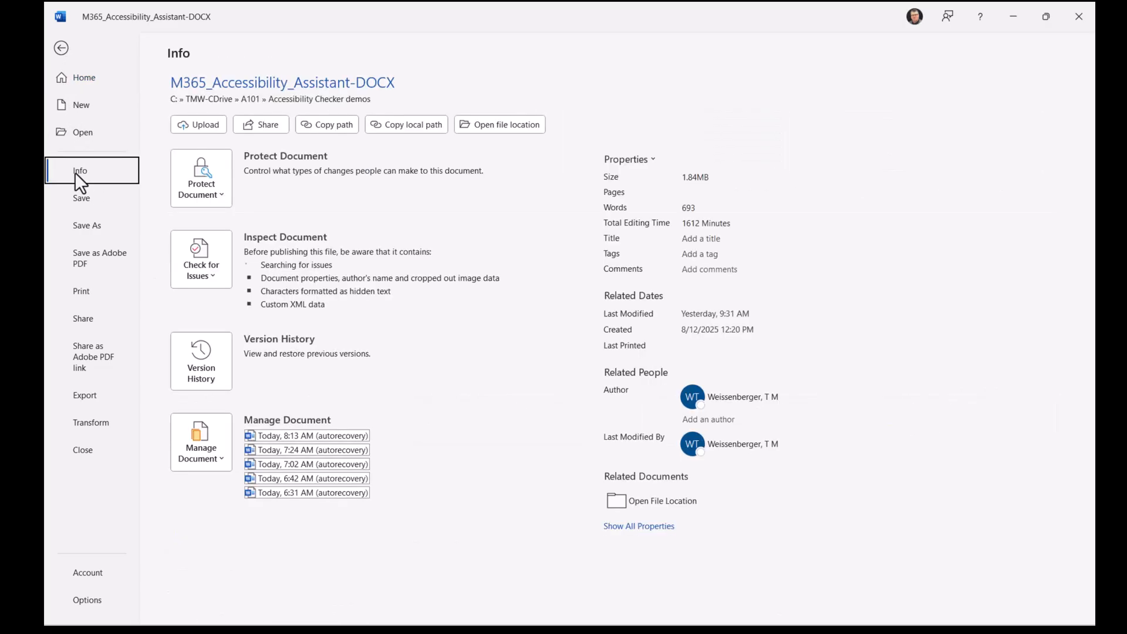
pyautogui.click(220, 190)
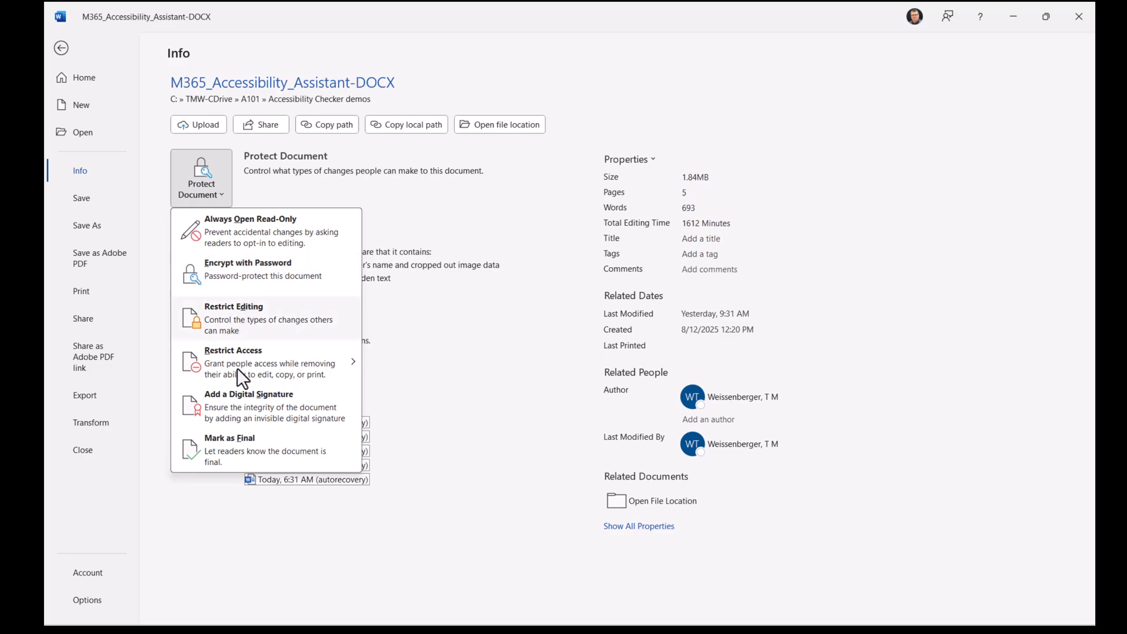
pyautogui.click(200, 184)
pyautogui.click(56, 51)
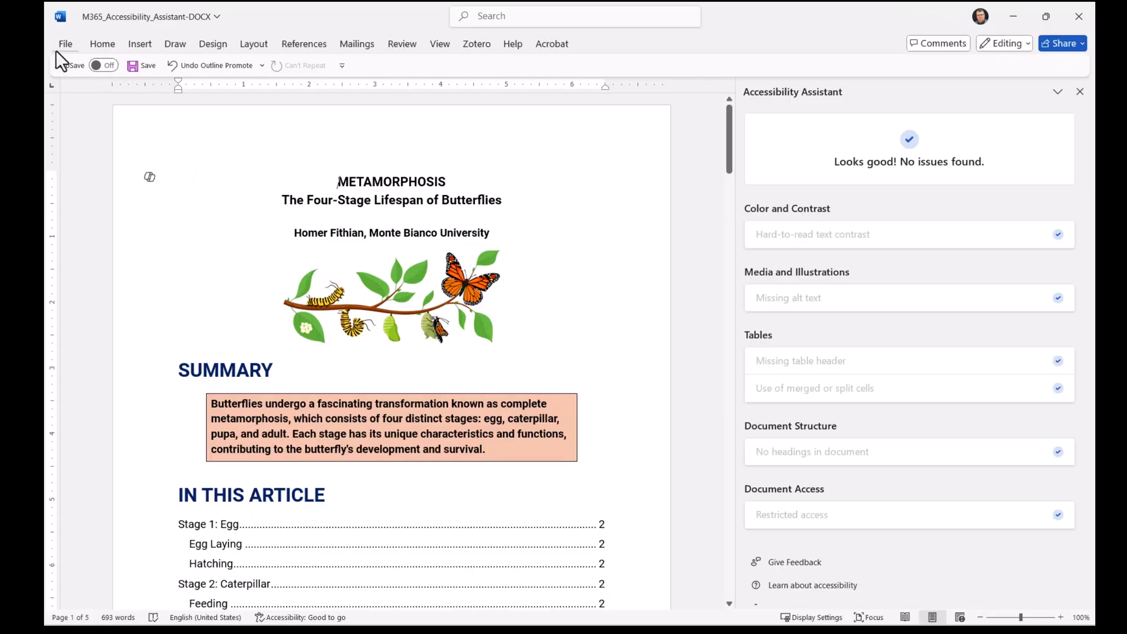